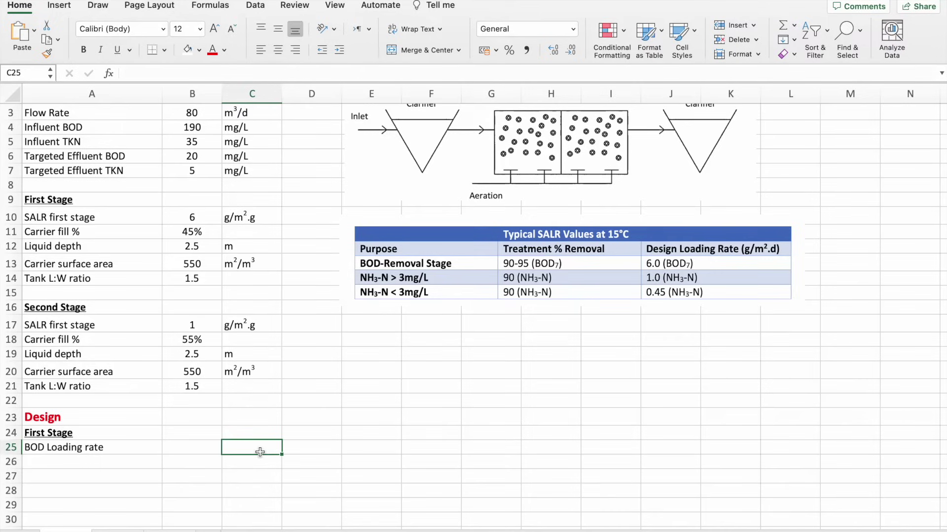
Select the BOD Loading rate value cell B25
{"action": "left_click", "coordinate": [208, 445]}
Enter =B3*(B4-B6) in B25, giving a first-stage BOD loading of 13600 g/d
{"action": "type", "text": "="}
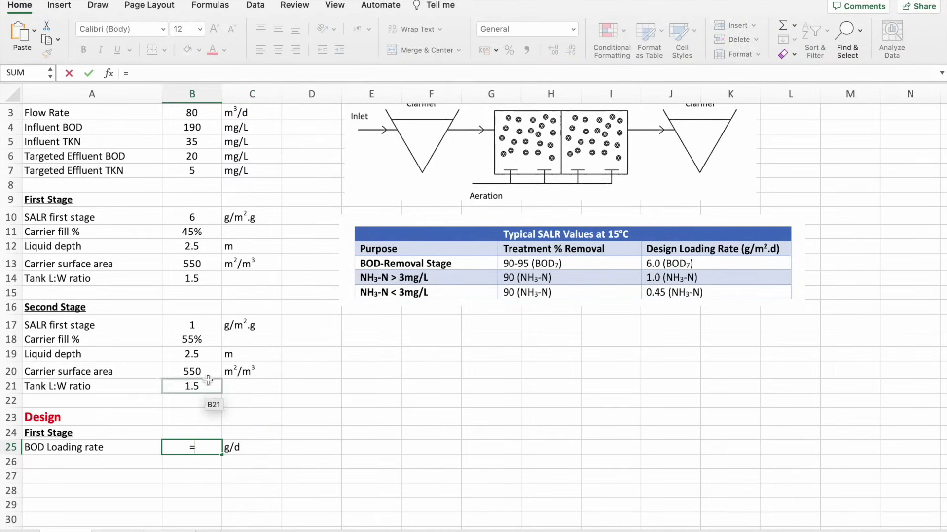
{"action": "scroll", "coordinate": [197, 385], "scroll_direction": "up", "scroll_amount": 2}
{"action": "left_click", "coordinate": [196, 150]}
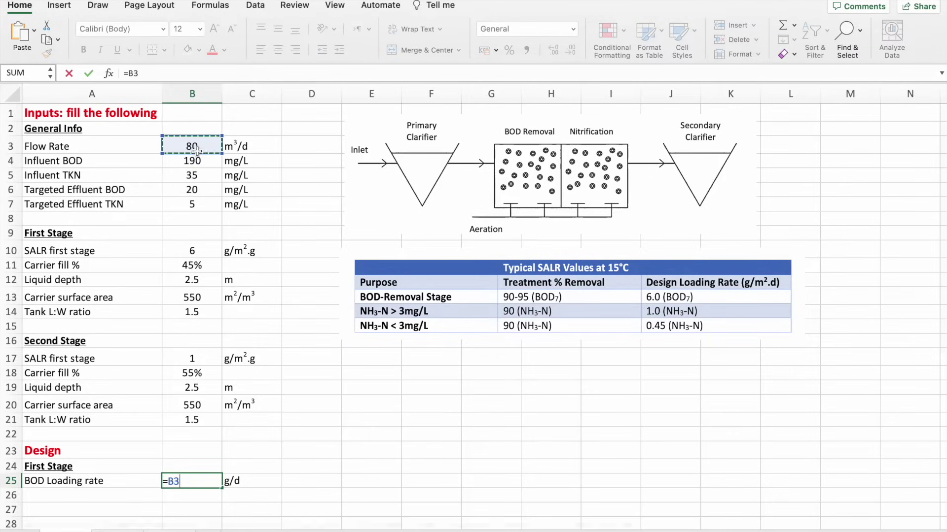
{"action": "type", "text": "*("}
{"action": "left_click", "coordinate": [202, 161]}
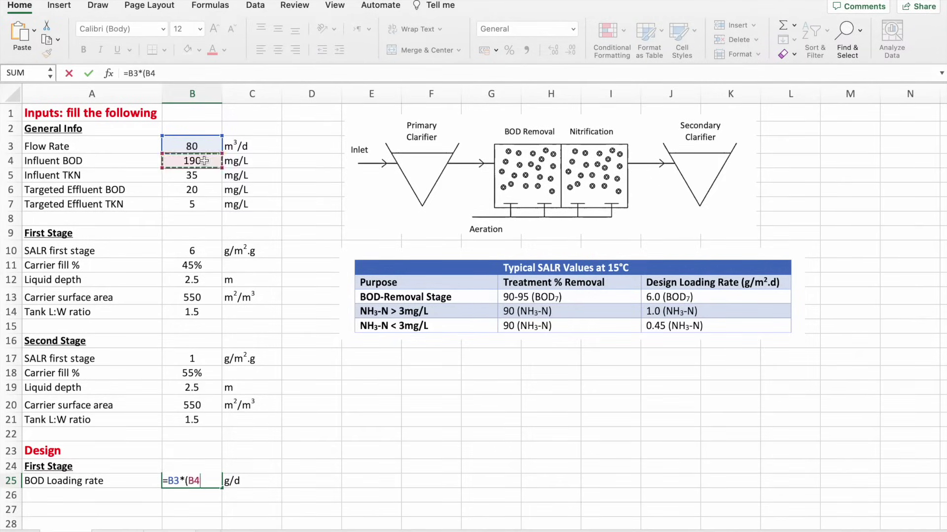
{"action": "type", "text": "-"}
{"action": "left_click", "coordinate": [200, 196]}
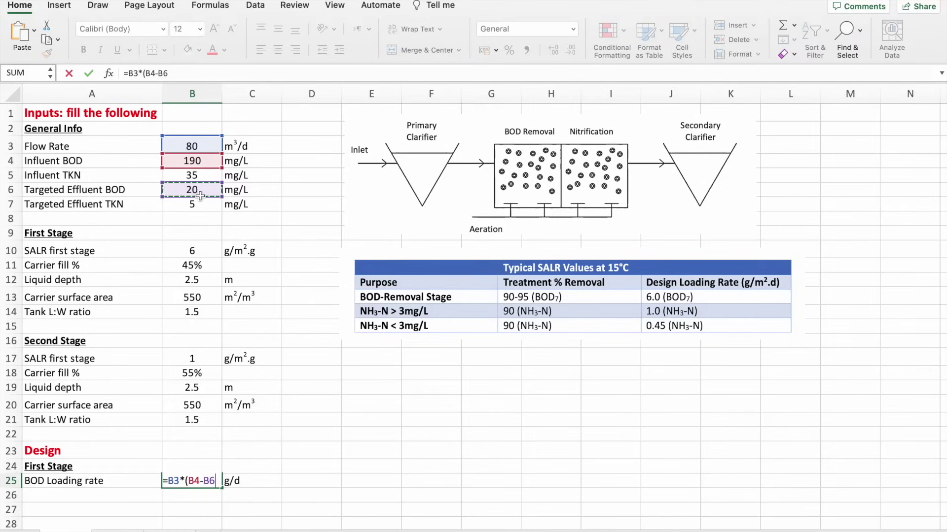
{"action": "type", "text": ")"}
{"action": "key", "text": "Return"}
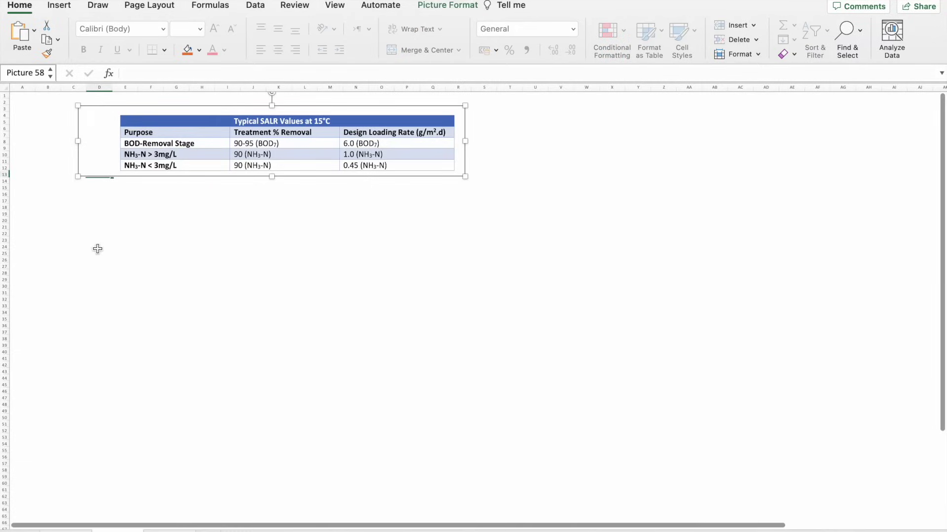
On a blank sheet, ink m³/d × mg/L with the black pen
{"action": "key", "text": "Delete"}
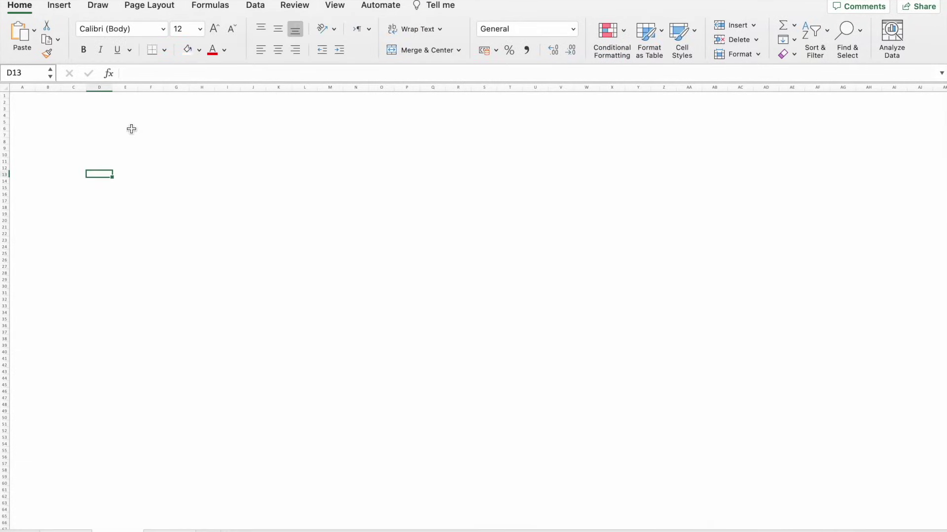
{"action": "left_click", "coordinate": [97, 5]}
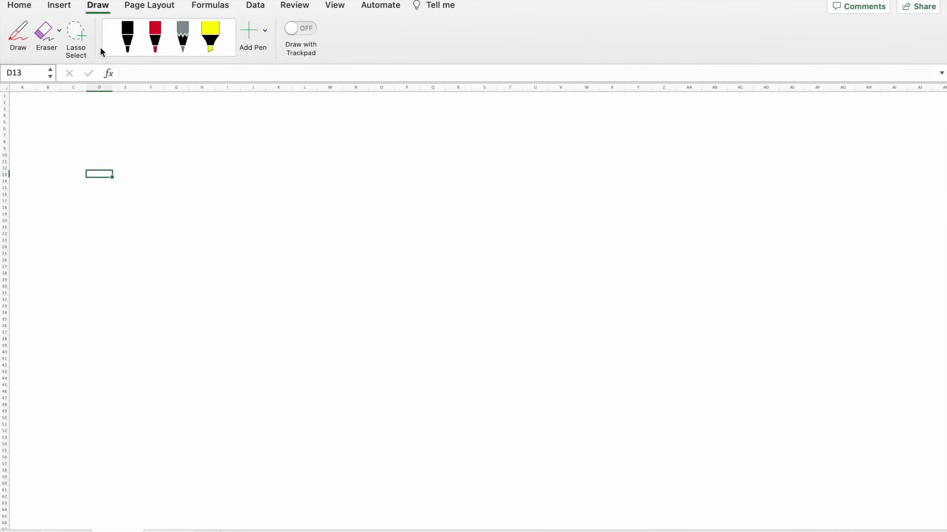
{"action": "left_click", "coordinate": [121, 43]}
{"action": "left_click_drag", "start_coordinate": [202, 199], "coordinate": [245, 219]}
{"action": "left_click_drag", "start_coordinate": [252, 161], "coordinate": [257, 182]}
{"action": "left_click_drag", "start_coordinate": [193, 228], "coordinate": [251, 231]}
{"action": "mouse_move", "coordinate": [208, 284]}
{"action": "left_mouse_down"}
{"action": "mouse_move", "coordinate": [217, 270]}
{"action": "mouse_move", "coordinate": [253, 279]}
{"action": "left_mouse_up"}
{"action": "mouse_move", "coordinate": [325, 202]}
{"action": "left_mouse_down"}
{"action": "mouse_move", "coordinate": [308, 220]}
{"action": "mouse_move", "coordinate": [415, 198]}
{"action": "mouse_move", "coordinate": [423, 242]}
{"action": "mouse_move", "coordinate": [435, 213]}
{"action": "left_mouse_up"}
{"action": "left_click_drag", "start_coordinate": [359, 221], "coordinate": [470, 222]}
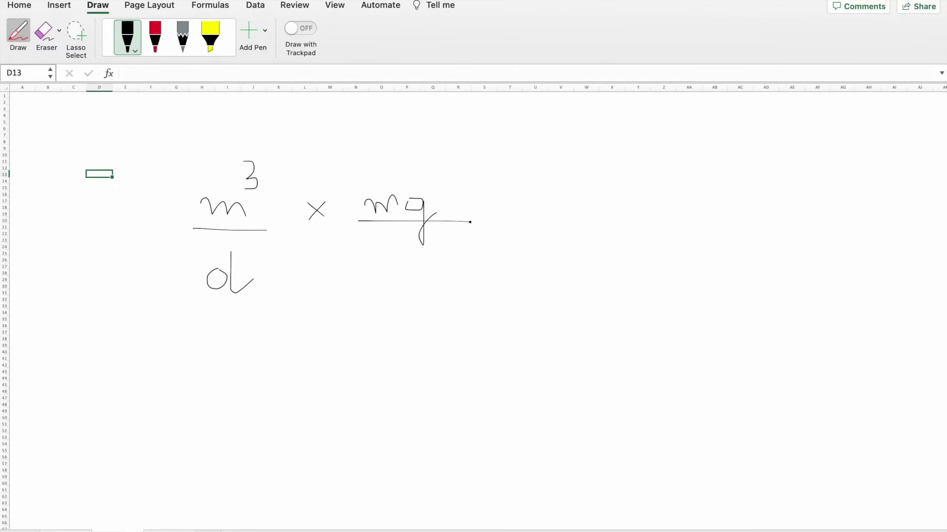
{"action": "mouse_move", "coordinate": [391, 242]}
{"action": "left_mouse_down"}
{"action": "mouse_move", "coordinate": [391, 298]}
{"action": "mouse_move", "coordinate": [423, 293]}
{"action": "left_mouse_up"}
Add the 10³ L and 10⁻³ conversion factors and cancel the m³ and L units
{"action": "mouse_move", "coordinate": [283, 175]}
{"action": "left_mouse_down"}
{"action": "mouse_move", "coordinate": [289, 192]}
{"action": "mouse_move", "coordinate": [307, 176]}
{"action": "left_mouse_up"}
{"action": "left_click_drag", "start_coordinate": [324, 157], "coordinate": [323, 173]}
{"action": "left_click", "coordinate": [323, 180]}
{"action": "left_click_drag", "start_coordinate": [261, 152], "coordinate": [203, 234]}
{"action": "left_click_drag", "start_coordinate": [336, 165], "coordinate": [318, 189]}
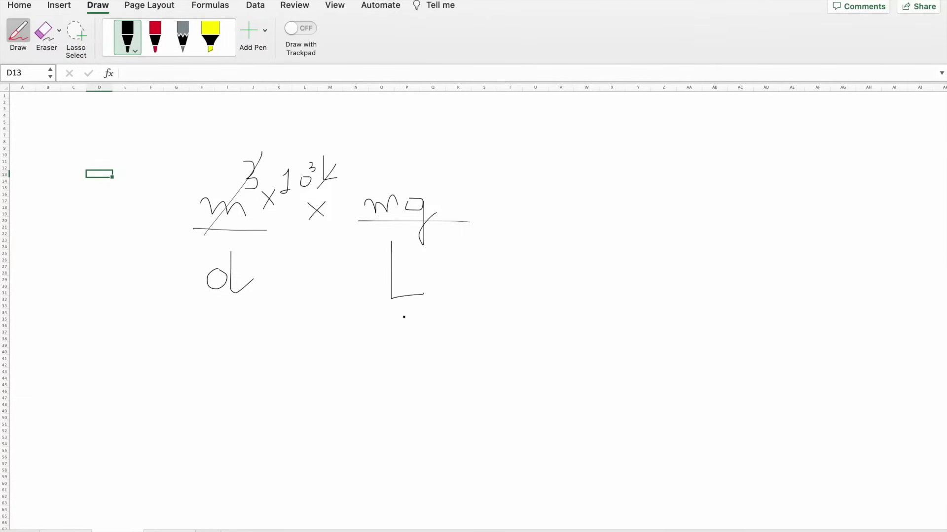
{"action": "left_click_drag", "start_coordinate": [410, 267], "coordinate": [363, 321]}
{"action": "mouse_move", "coordinate": [435, 194]}
{"action": "left_mouse_down"}
{"action": "mouse_move", "coordinate": [449, 210]}
{"action": "mouse_move", "coordinate": [474, 168]}
{"action": "mouse_move", "coordinate": [471, 202]}
{"action": "left_mouse_up"}
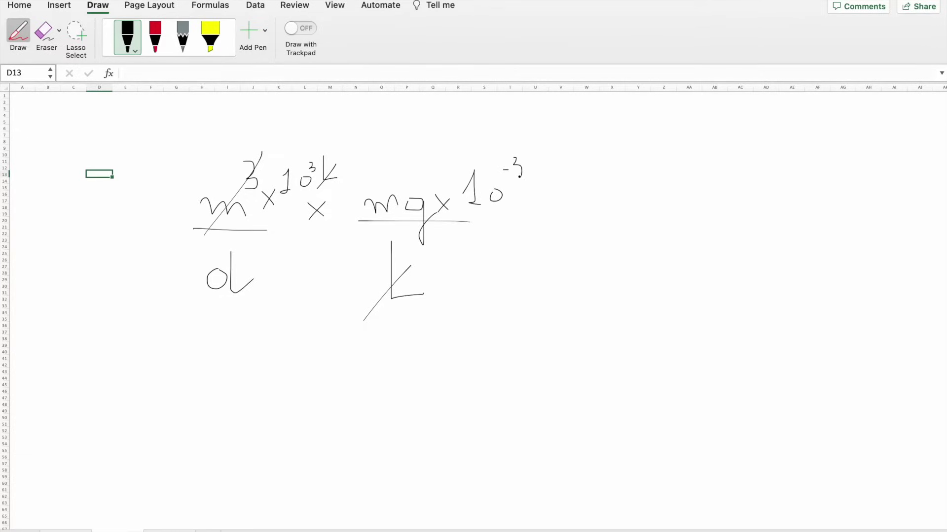
{"action": "left_click_drag", "start_coordinate": [531, 188], "coordinate": [538, 221]}
Cancel mg and the 10³ factors, circle the remaining g/d, and return to Sheet 1
{"action": "left_click_drag", "start_coordinate": [422, 187], "coordinate": [385, 229]}
{"action": "left_click_drag", "start_coordinate": [326, 156], "coordinate": [297, 193]}
{"action": "left_click_drag", "start_coordinate": [527, 161], "coordinate": [492, 202]}
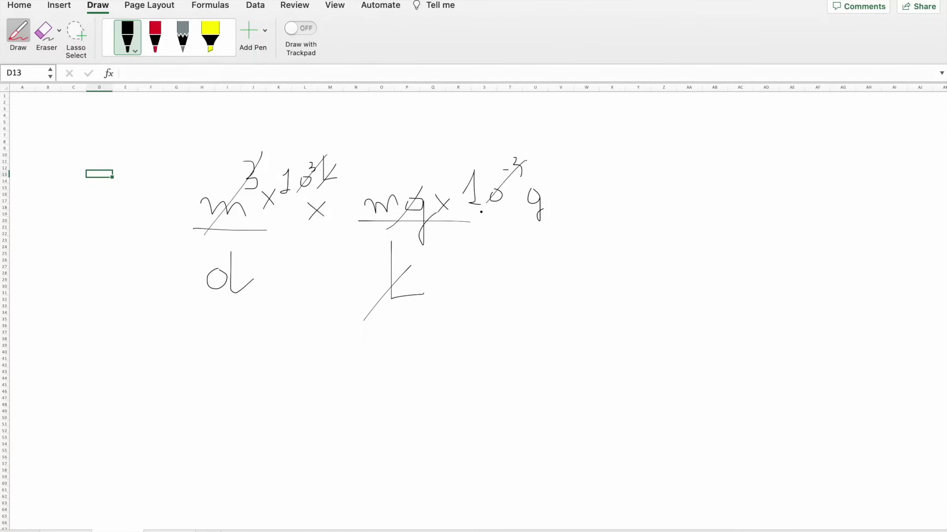
{"action": "mouse_move", "coordinate": [549, 192]}
{"action": "left_mouse_down"}
{"action": "mouse_move", "coordinate": [515, 230]}
{"action": "mouse_move", "coordinate": [566, 194]}
{"action": "left_mouse_up"}
{"action": "mouse_move", "coordinate": [261, 256]}
{"action": "left_mouse_down"}
{"action": "mouse_move", "coordinate": [238, 247]}
{"action": "mouse_move", "coordinate": [197, 307]}
{"action": "mouse_move", "coordinate": [270, 272]}
{"action": "left_mouse_up"}
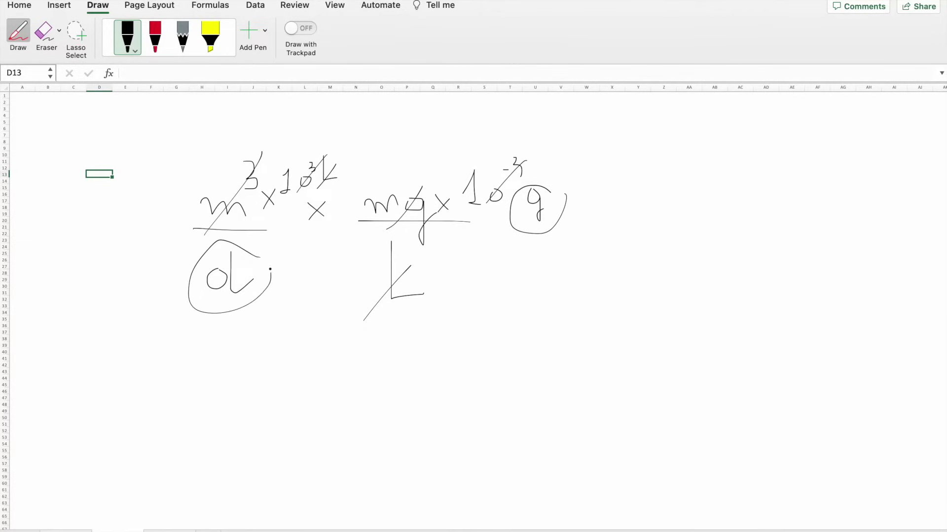
{"action": "key", "text": "ctrl+Page_Up"}
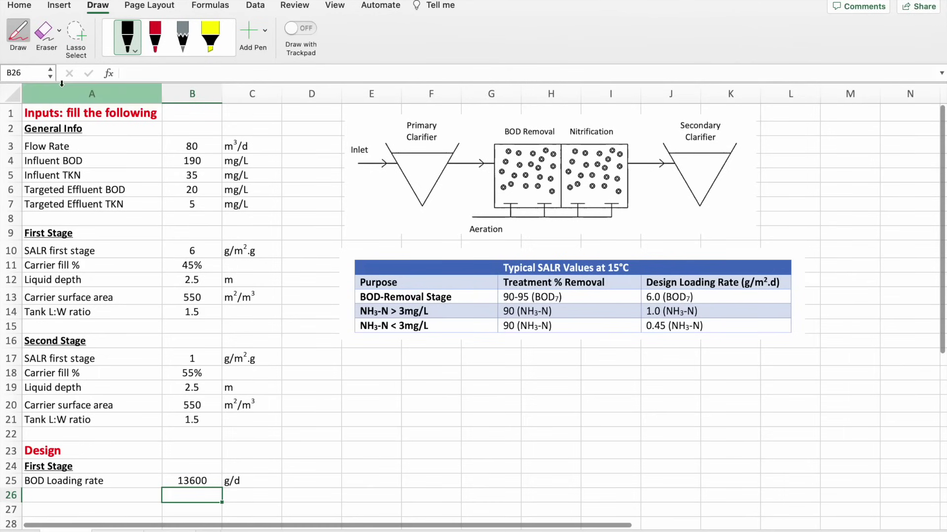
Exit ink mode and label A26 'Media Surface Area'
{"action": "left_click", "coordinate": [59, 6]}
{"action": "left_click", "coordinate": [19, 5]}
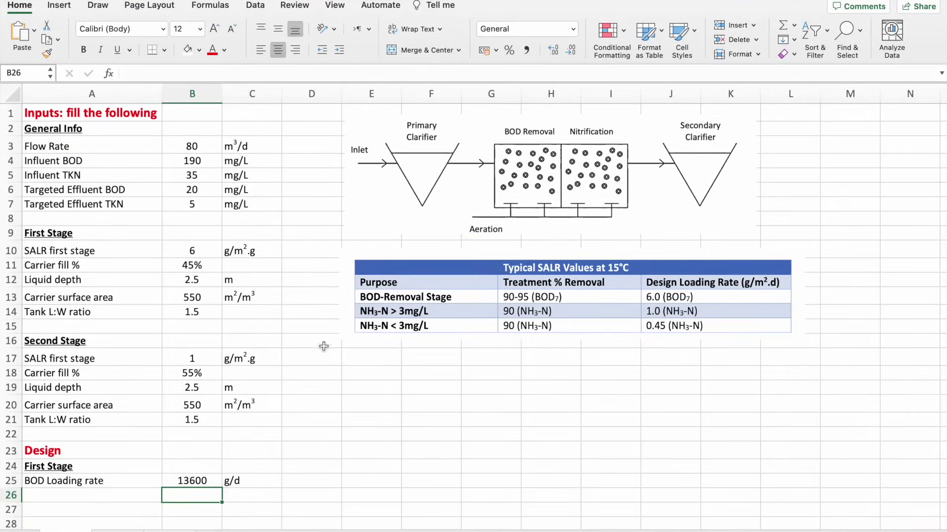
{"action": "left_click", "coordinate": [323, 379]}
{"action": "scroll", "coordinate": [324, 367], "scroll_direction": "down", "scroll_amount": 5}
{"action": "left_click", "coordinate": [125, 407]}
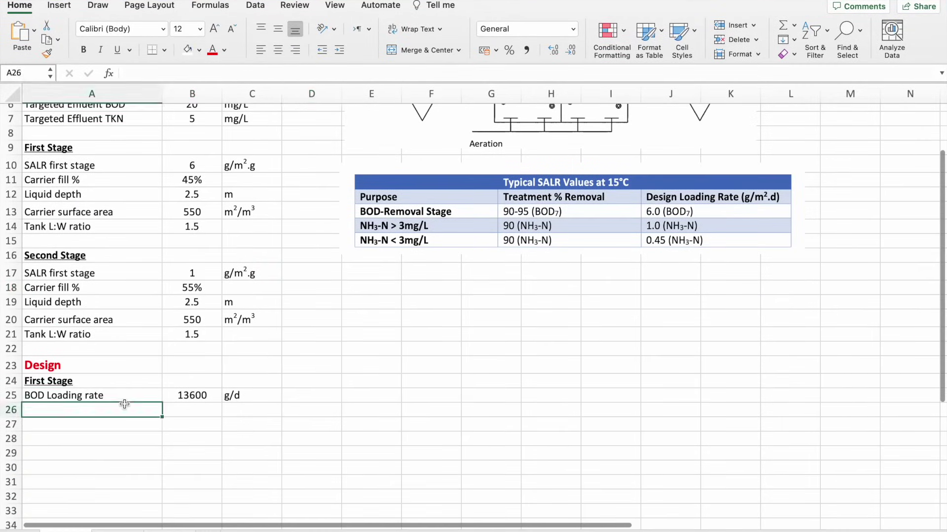
{"action": "type", "text": "Media "}
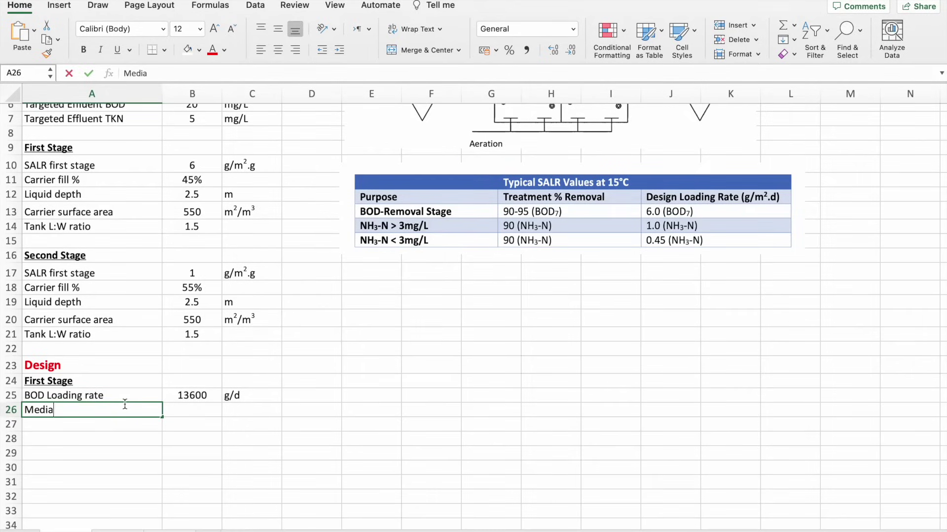
{"action": "type", "text": "Surfa"}
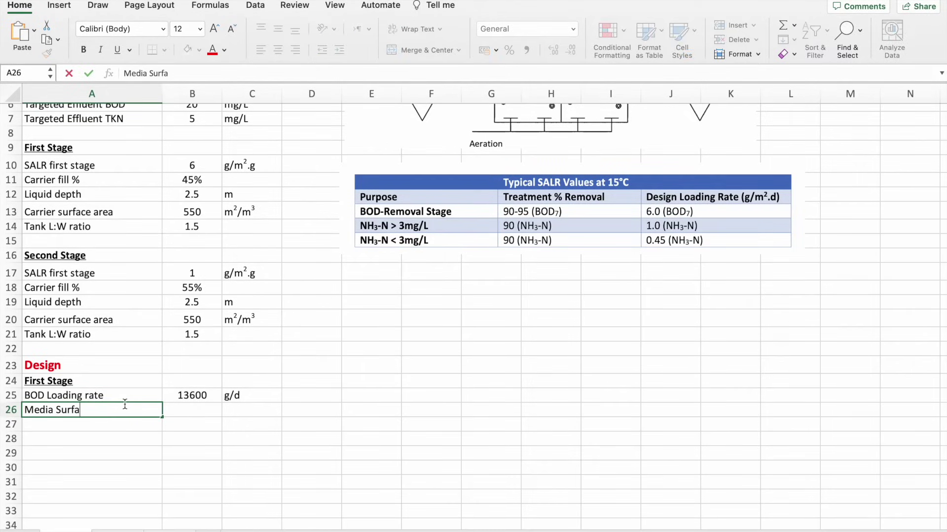
{"action": "type", "text": "ce Area"}
{"action": "key", "text": "ctrl+Return"}
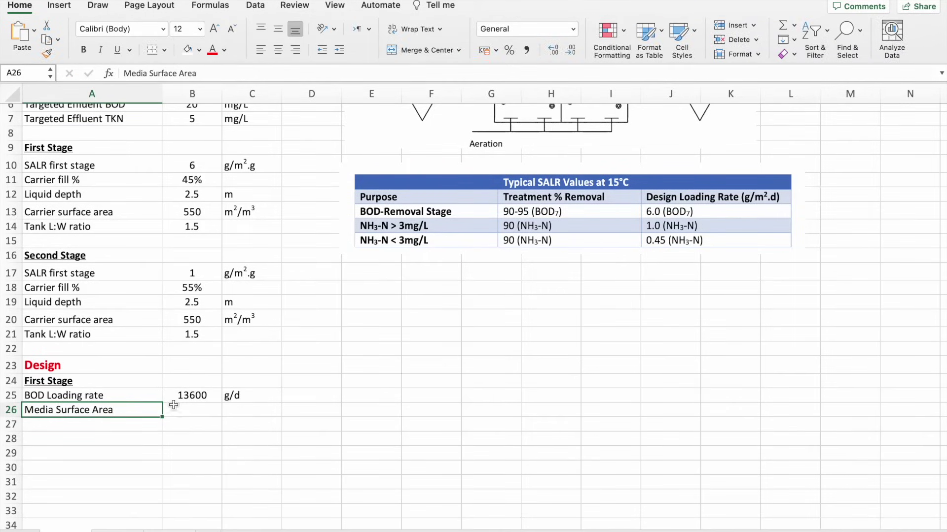
Enter =B25/B10 in B26, dividing BOD loading by the first-stage SALR
{"action": "left_click", "coordinate": [201, 405]}
{"action": "type", "text": "="}
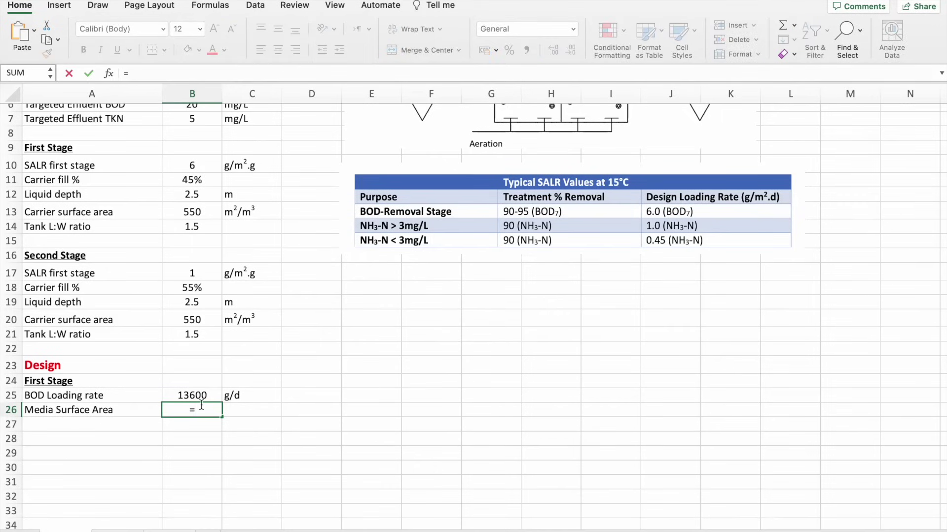
{"action": "left_click", "coordinate": [193, 394]}
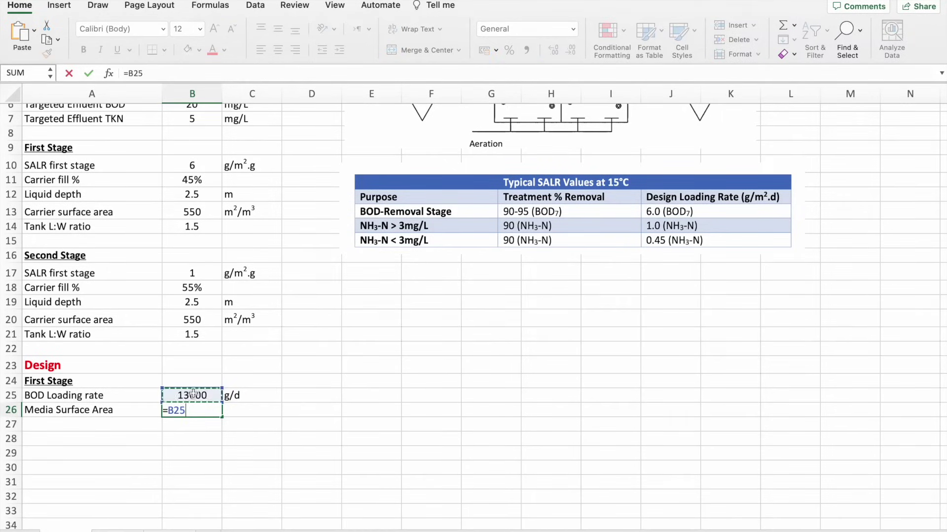
{"action": "type", "text": "/"}
{"action": "scroll", "coordinate": [256, 373], "scroll_direction": "up", "scroll_amount": 2}
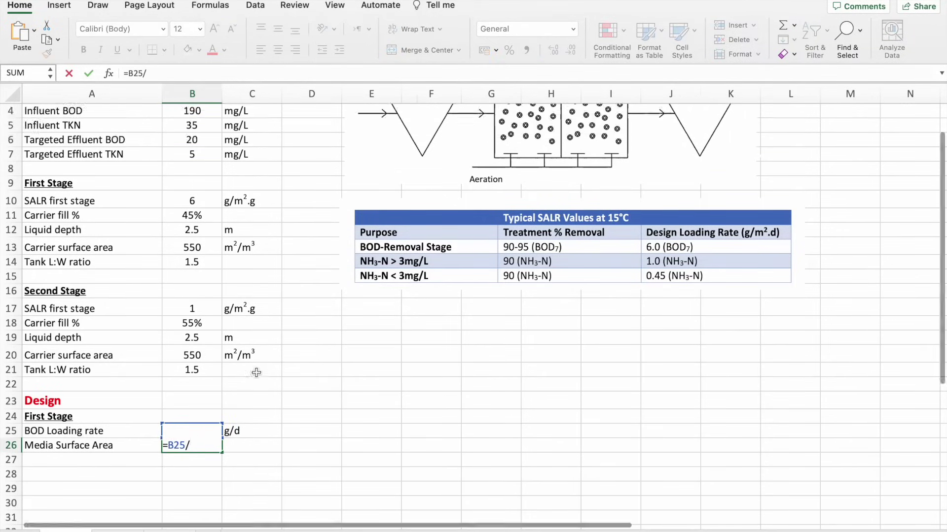
{"action": "left_click", "coordinate": [194, 202]}
{"action": "key", "text": "Return"}
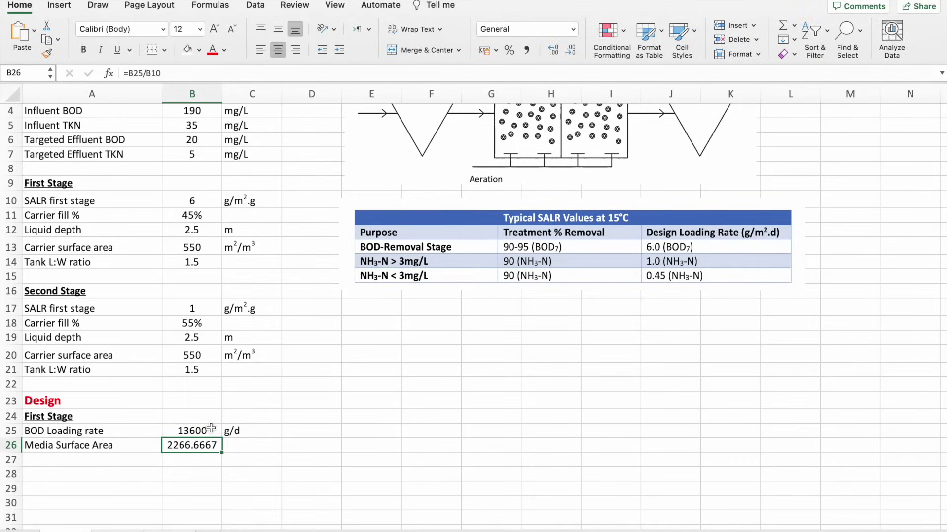
Add a superscripted m² unit in C26, show 2266.67, and label A27 'Media Volume'
{"action": "left_click", "coordinate": [259, 450]}
{"action": "type", "text": "m2"}
{"action": "left_click_drag", "start_coordinate": [240, 446], "coordinate": [234, 447]}
{"action": "key", "text": "super+1"}
{"action": "left_click", "coordinate": [349, 271]}
{"action": "key", "text": "Return"}
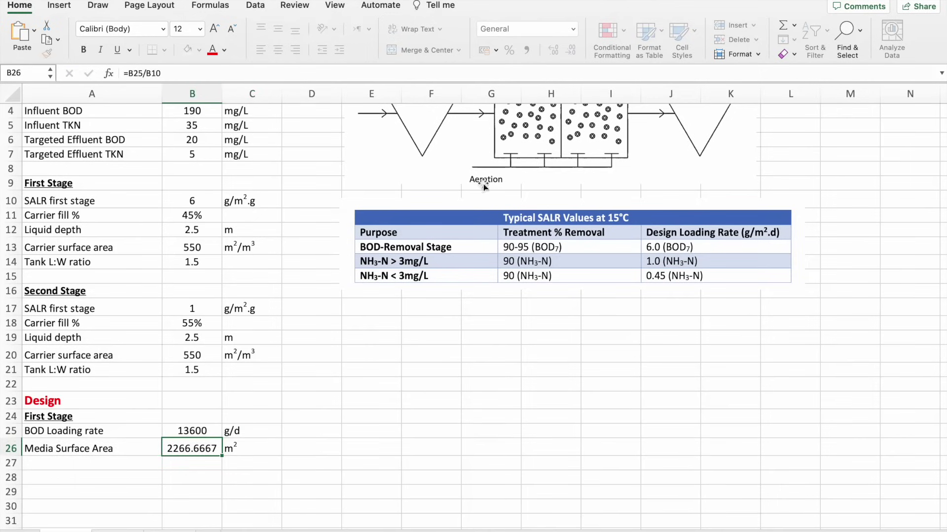
{"action": "double_click", "coordinate": [571, 49]}
{"action": "left_click", "coordinate": [112, 461]}
{"action": "type", "text": "Media Volumw"}
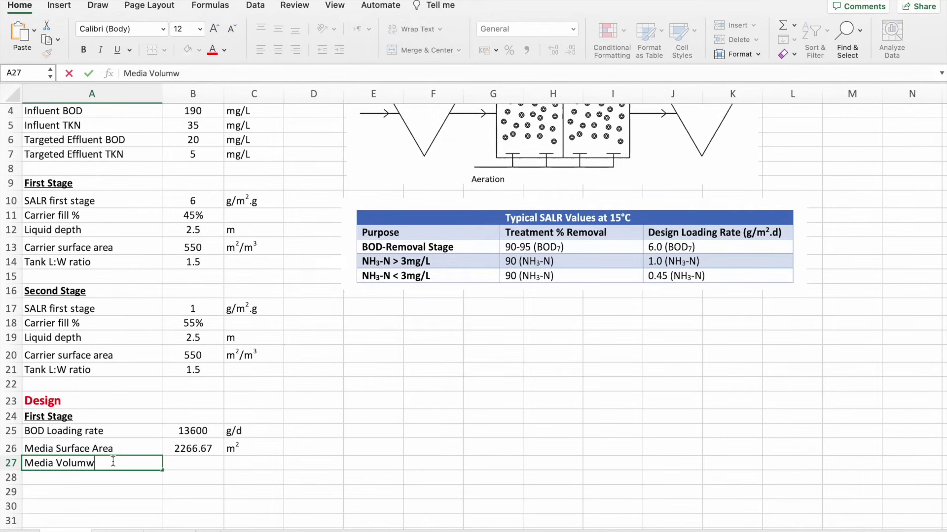
Correct the Media Volume label and enter =B26/B13 in B27, showing 4.12
{"action": "key", "text": "BackSpace"}
{"action": "type", "text": "e"}
{"action": "left_click", "coordinate": [181, 464]}
{"action": "type", "text": "="}
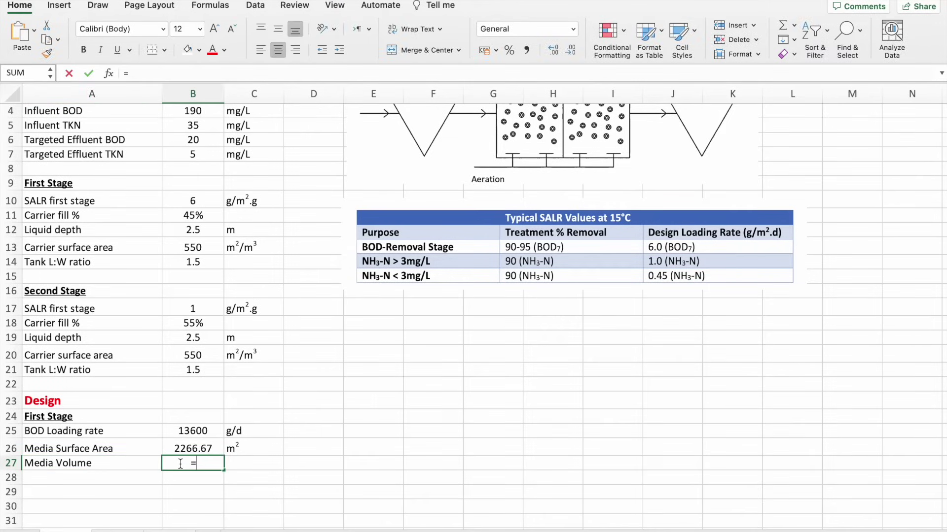
{"action": "left_click", "coordinate": [186, 449]}
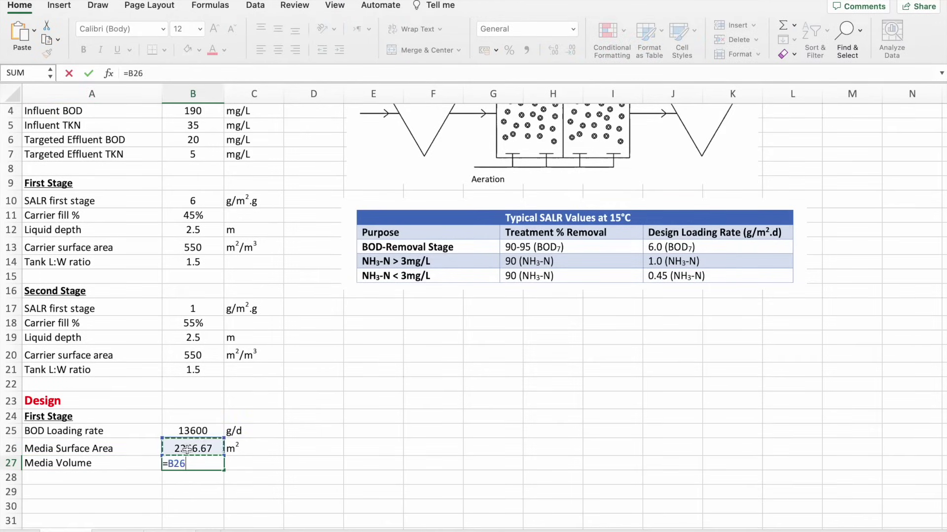
{"action": "type", "text": "/"}
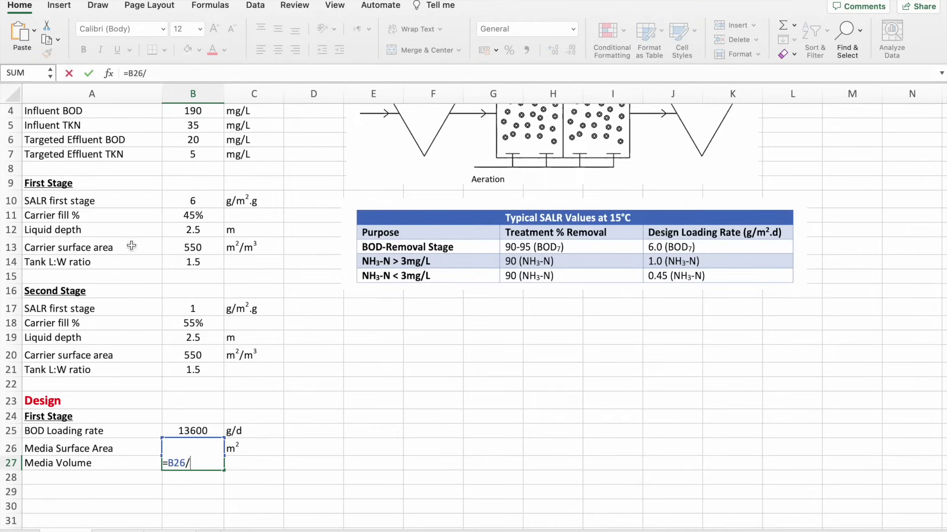
{"action": "left_click", "coordinate": [202, 251]}
{"action": "key", "text": "ctrl+Return"}
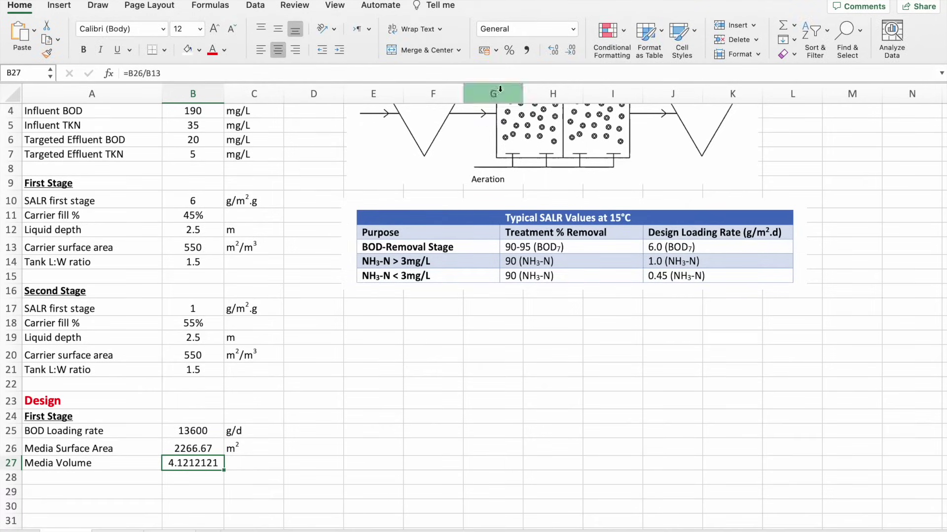
{"action": "left_click", "coordinate": [573, 50]}
{"action": "left_click", "coordinate": [572, 50]}
{"action": "left_click", "coordinate": [572, 50]}
{"action": "left_click", "coordinate": [572, 50]}
{"action": "left_click", "coordinate": [572, 50]}
Set C27's unit to m³ with the 3 formatted as superscript
{"action": "left_click", "coordinate": [249, 459]}
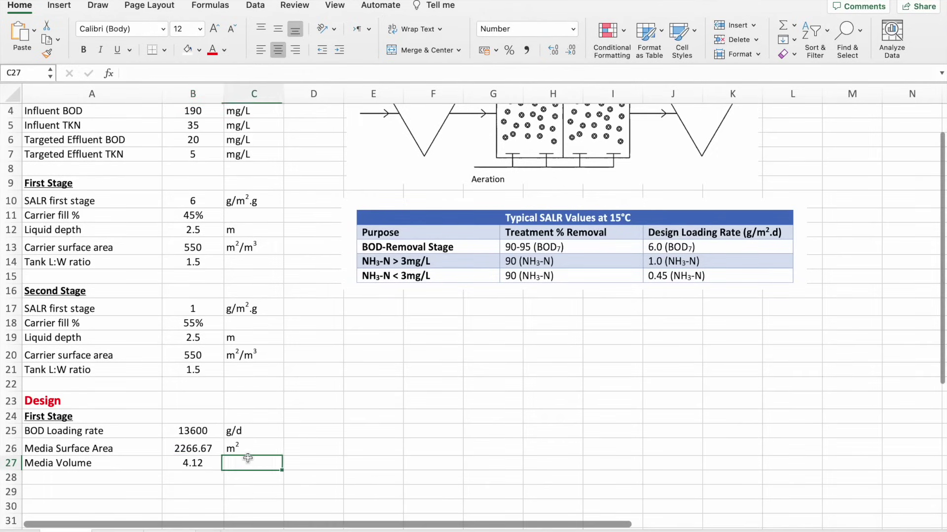
{"action": "type", "text": "3"}
{"action": "key", "text": "BackSpace"}
{"action": "type", "text": "m3"}
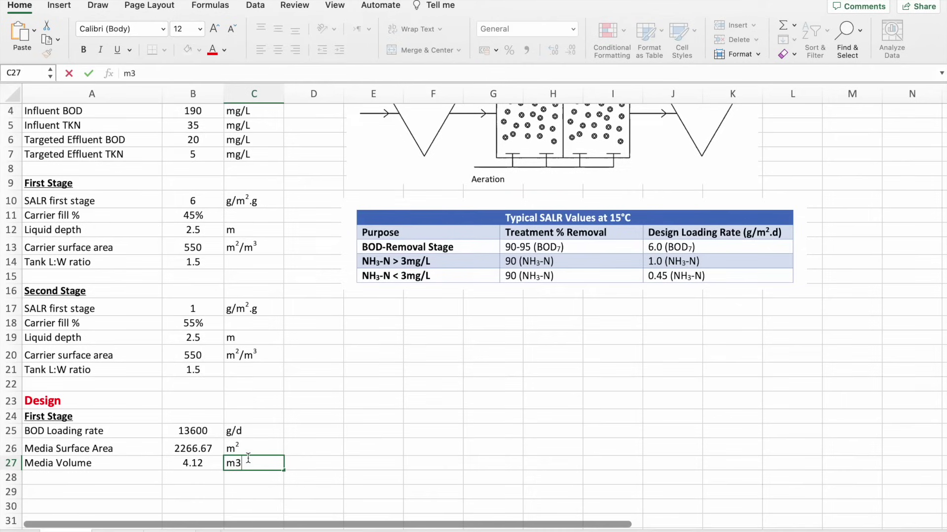
{"action": "left_click_drag", "start_coordinate": [238, 464], "coordinate": [242, 463]}
{"action": "key", "text": "super+1"}
{"action": "left_click", "coordinate": [343, 269]}
{"action": "key", "text": "Return"}
{"action": "left_click", "coordinate": [347, 463]}
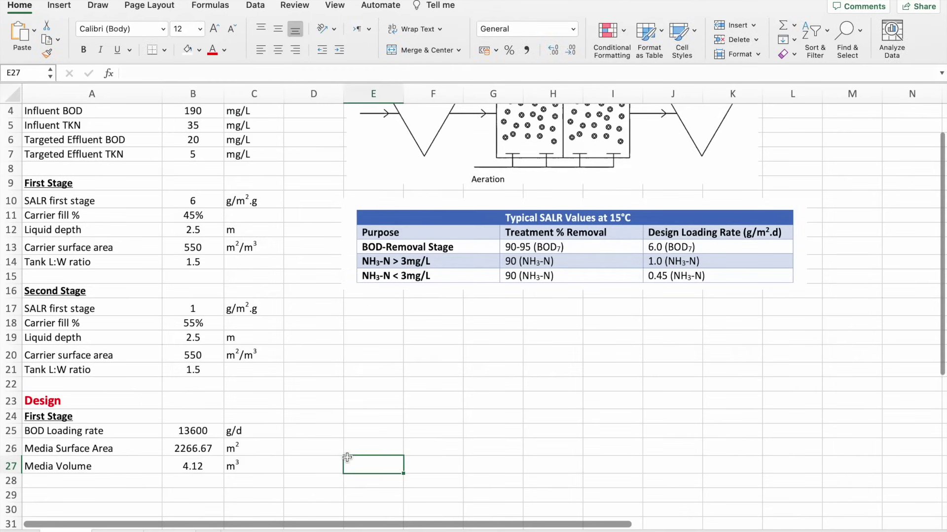
{"action": "scroll", "coordinate": [510, 212], "scroll_direction": "up", "scroll_amount": 1}
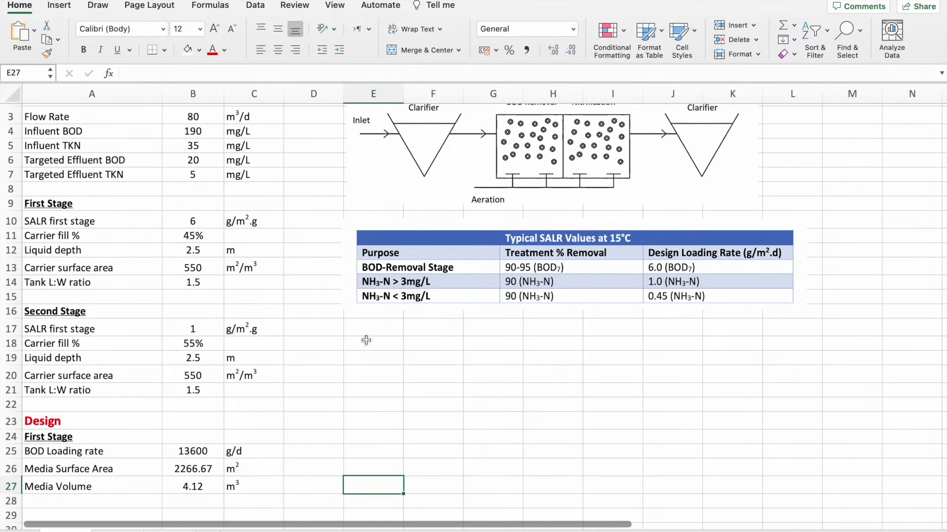
{"action": "scroll", "coordinate": [366, 340], "scroll_direction": "down", "scroll_amount": 3}
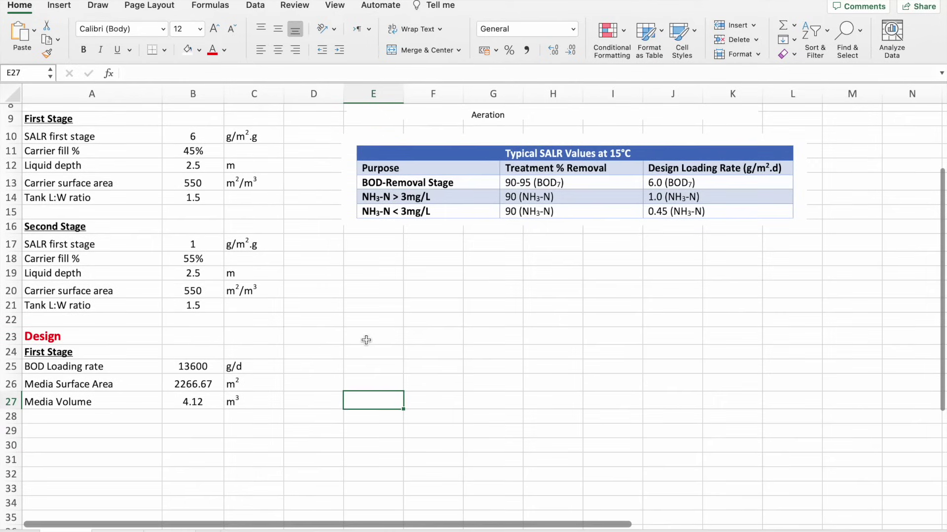
Label A29 'Tank Volume' and enter =B27/B11 in B29
{"action": "left_click", "coordinate": [118, 431]}
{"action": "type", "text": "Ta"}
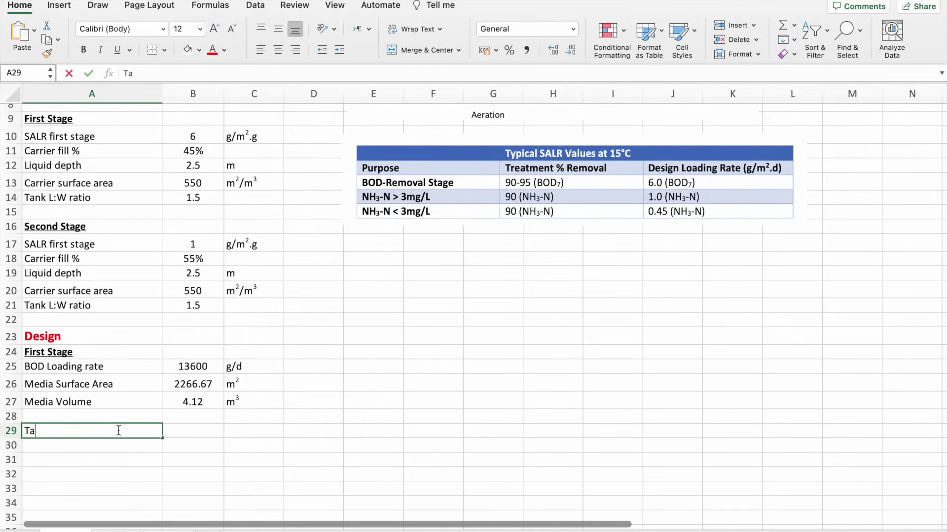
{"action": "type", "text": "nk Vi"}
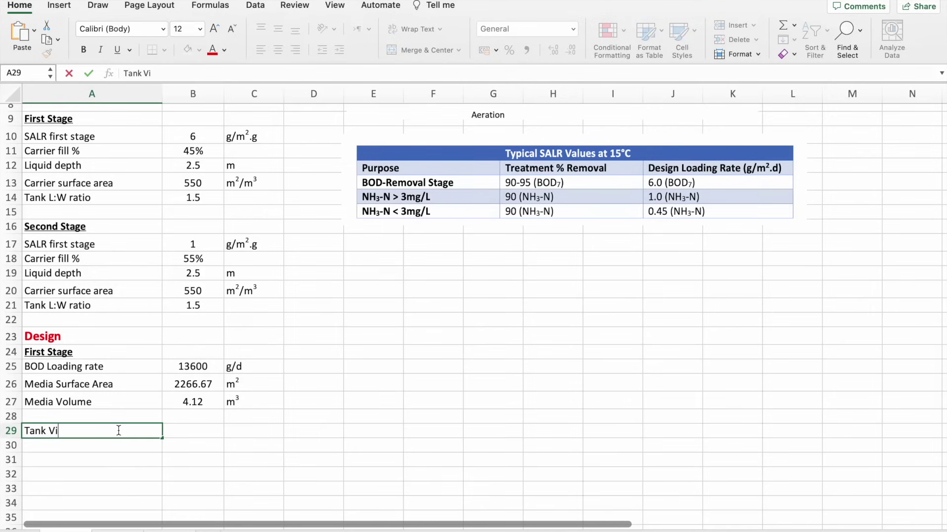
{"action": "key", "text": "BackSpace"}
{"action": "type", "text": "olume"}
{"action": "left_click", "coordinate": [207, 433]}
{"action": "type", "text": "="}
{"action": "left_click", "coordinate": [210, 401]}
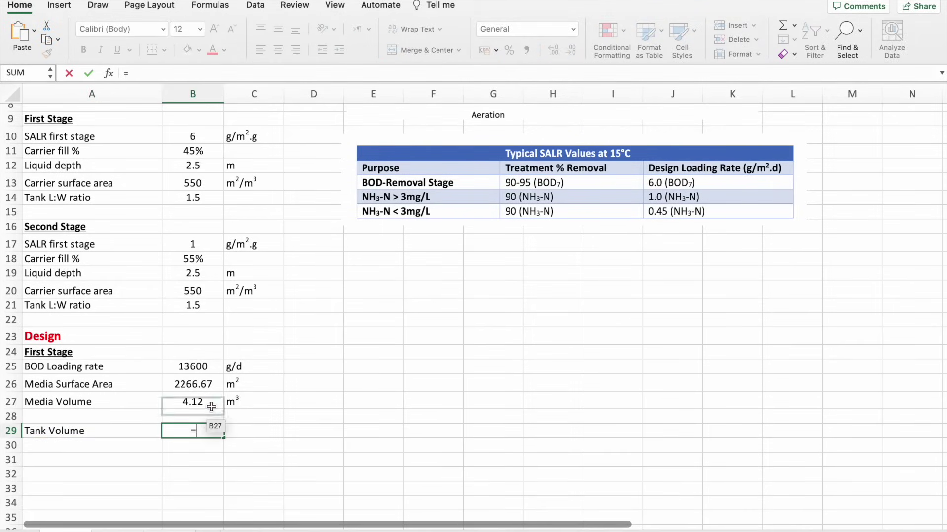
{"action": "type", "text": "/"}
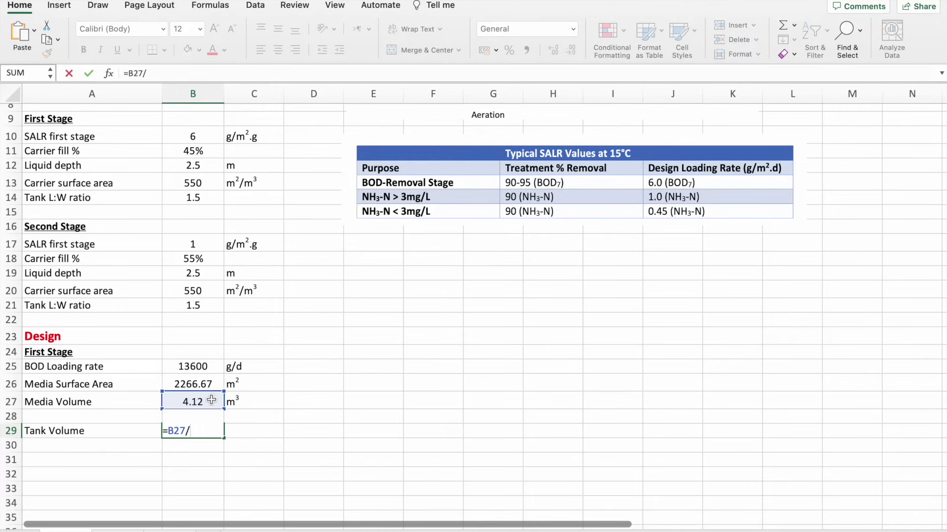
{"action": "left_click", "coordinate": [175, 152]}
{"action": "key", "text": "Return"}
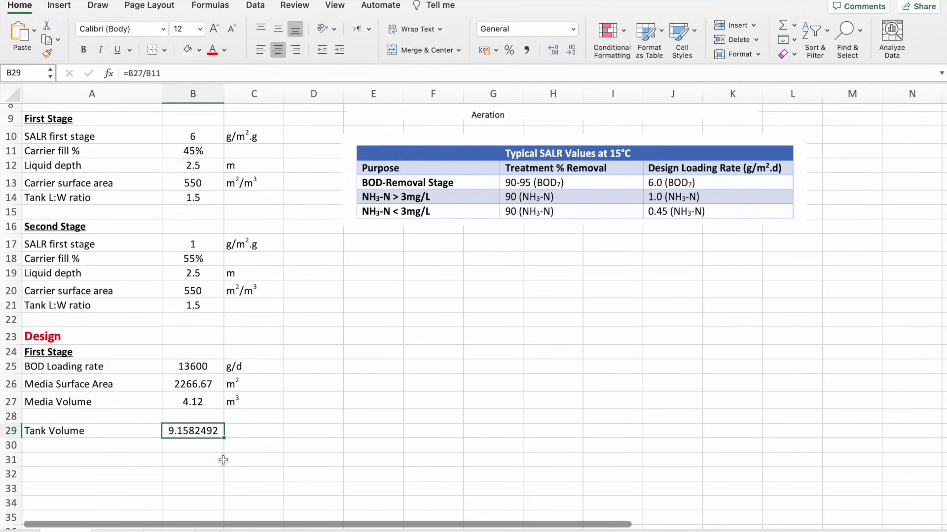
Copy the m³ unit to C29, paint B27's format onto B29 (9.16), and label A30 'Width'
{"action": "left_click", "coordinate": [252, 402]}
{"action": "key", "text": "ctrl+c"}
{"action": "left_click", "coordinate": [252, 429]}
{"action": "key", "text": "ctrl+v"}
{"action": "key", "text": "Up"}
{"action": "key", "text": "Up"}
{"action": "key", "text": "Left"}
{"action": "left_click", "coordinate": [47, 54]}
{"action": "left_click", "coordinate": [214, 436]}
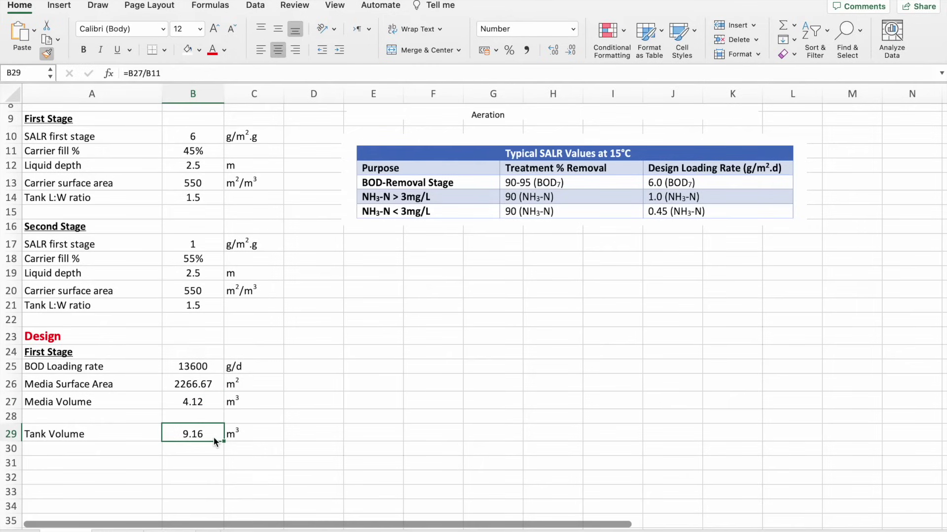
{"action": "left_click", "coordinate": [146, 452]}
{"action": "type", "text": "Width"}
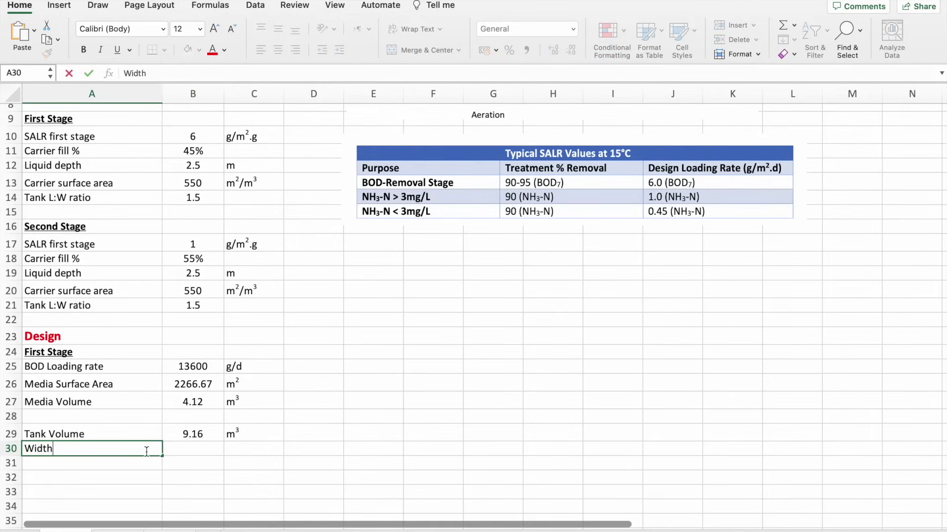
Enter =((B29/B12)/B14)^0.5 in B30 to compute the width
{"action": "left_click", "coordinate": [180, 448]}
{"action": "type", "text": "="}
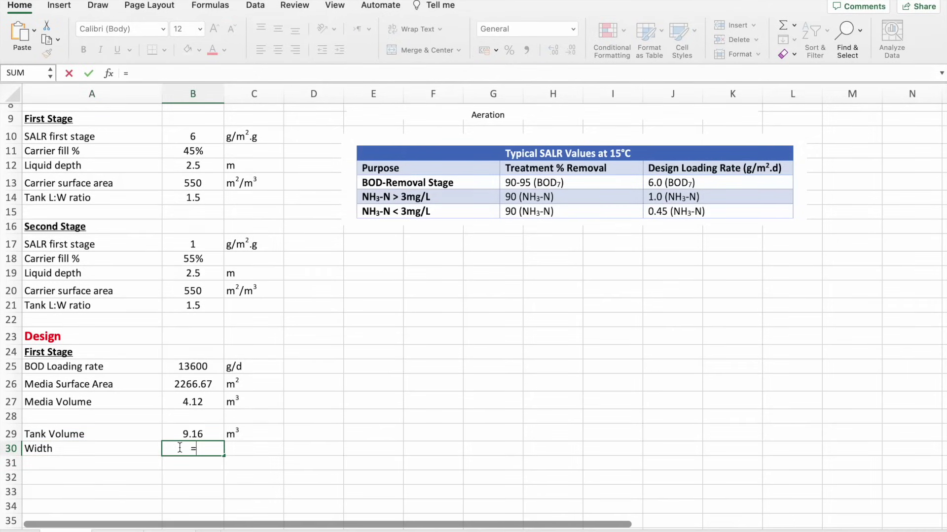
{"action": "type", "text": "("}
{"action": "left_click", "coordinate": [206, 435]}
{"action": "type", "text": "/"}
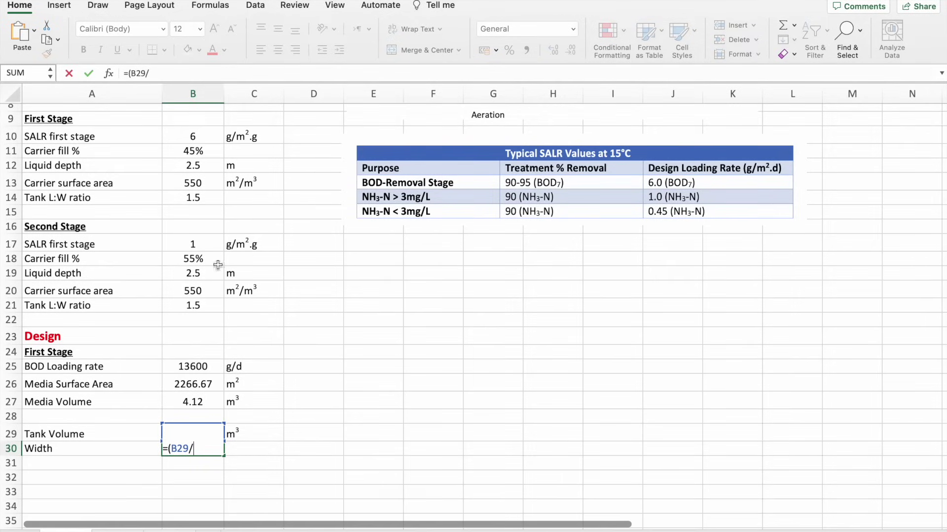
{"action": "left_click", "coordinate": [214, 170]}
{"action": "type", "text": ")"}
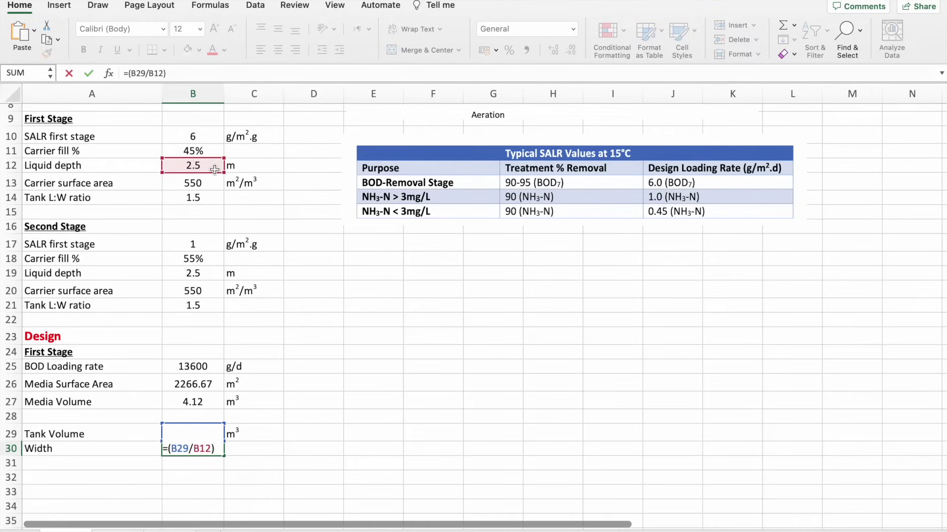
{"action": "type", "text": "/"}
{"action": "left_click", "coordinate": [211, 199]}
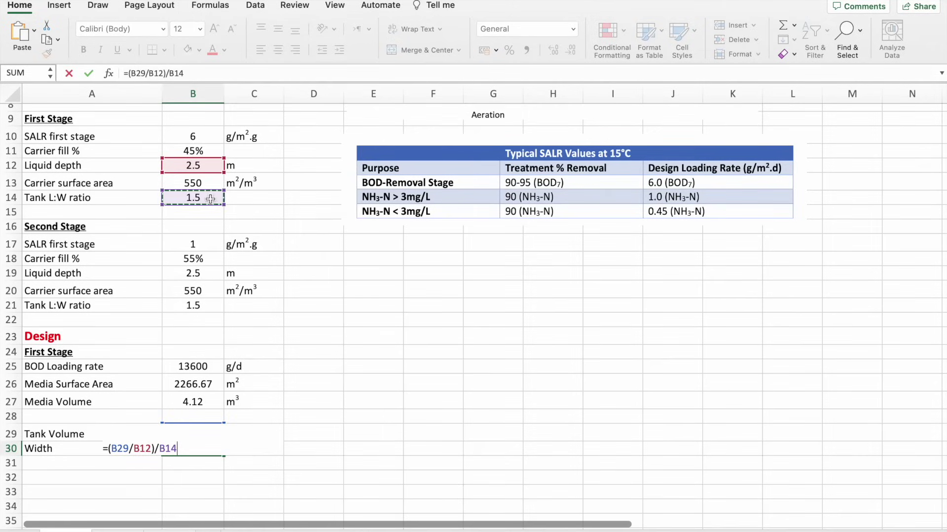
{"action": "left_click", "coordinate": [132, 73]}
{"action": "type", "text": "("}
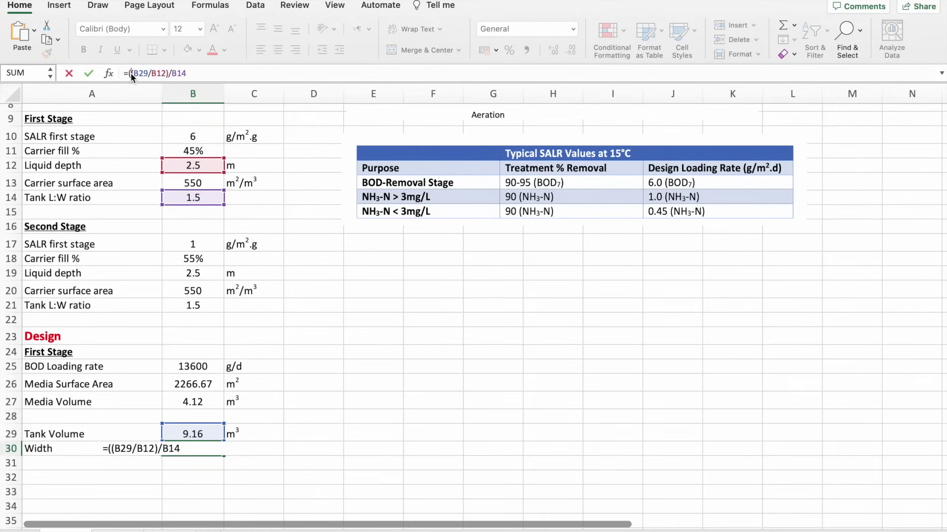
{"action": "type", "text": ")^0.5"}
{"action": "key", "text": "Return"}
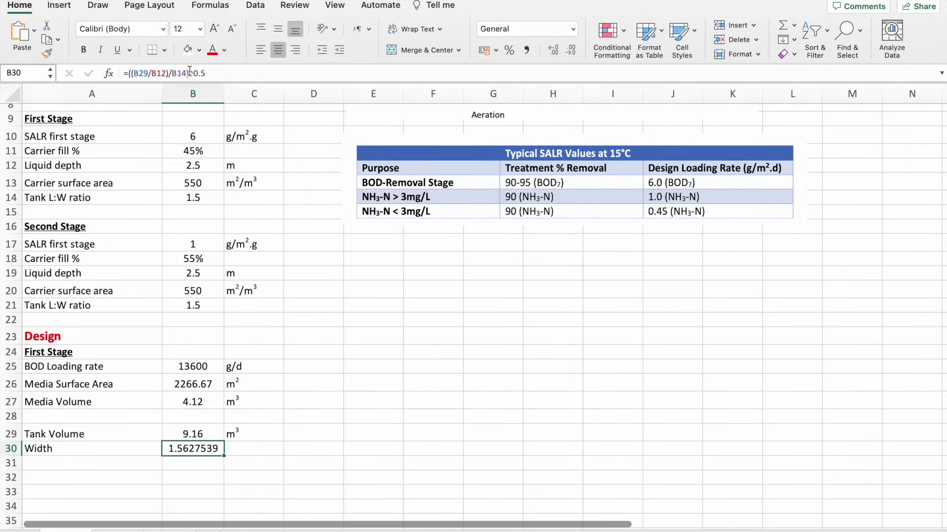
Format the width to one decimal (1.6) and set its C30 unit to m
{"action": "left_click", "coordinate": [206, 435]}
{"action": "left_click", "coordinate": [46, 53]}
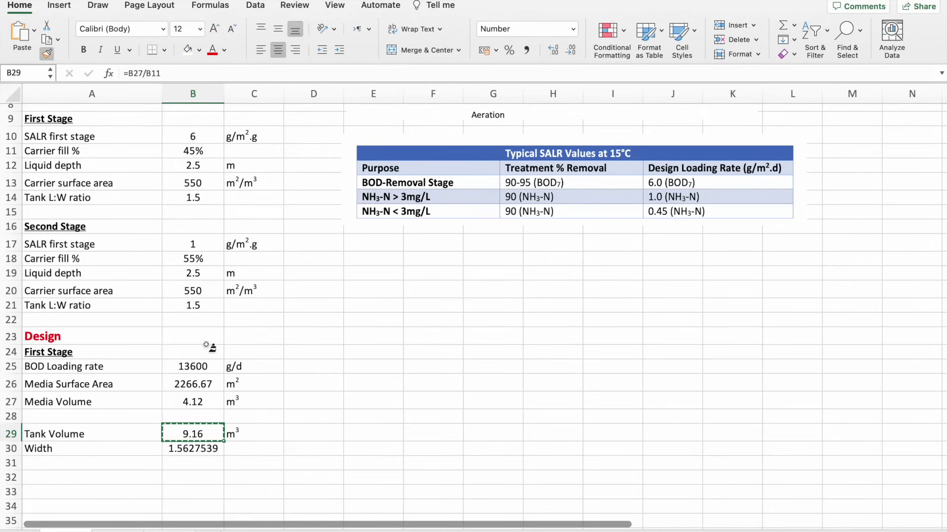
{"action": "left_click", "coordinate": [216, 446]}
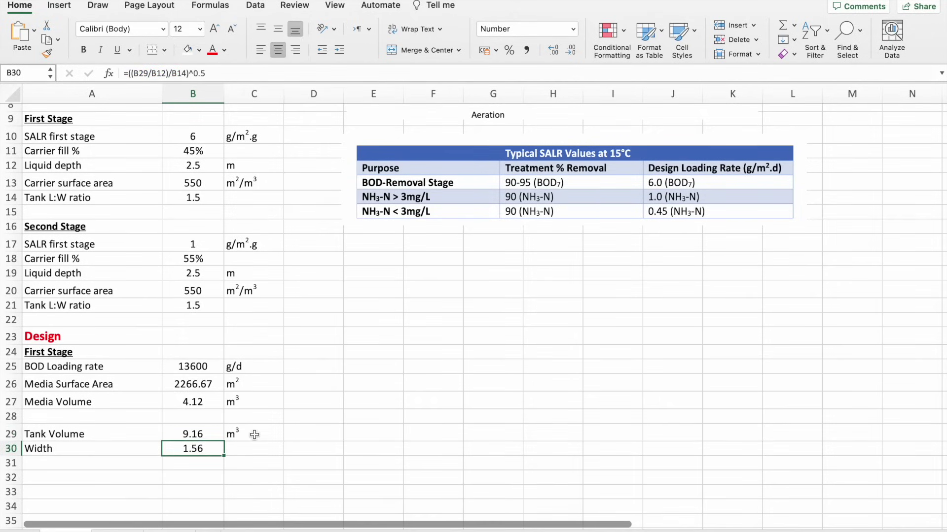
{"action": "left_click", "coordinate": [254, 449]}
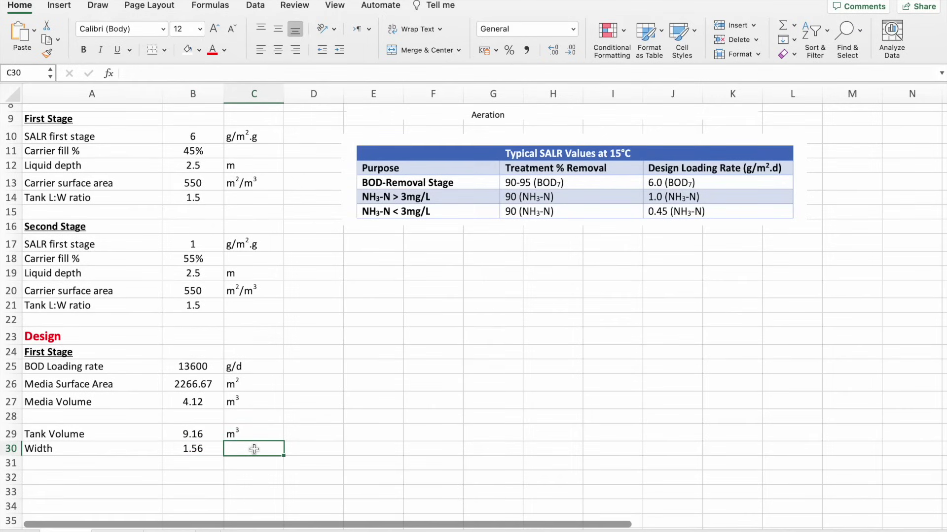
{"action": "type", "text": "m3"}
{"action": "left_click", "coordinate": [192, 450]}
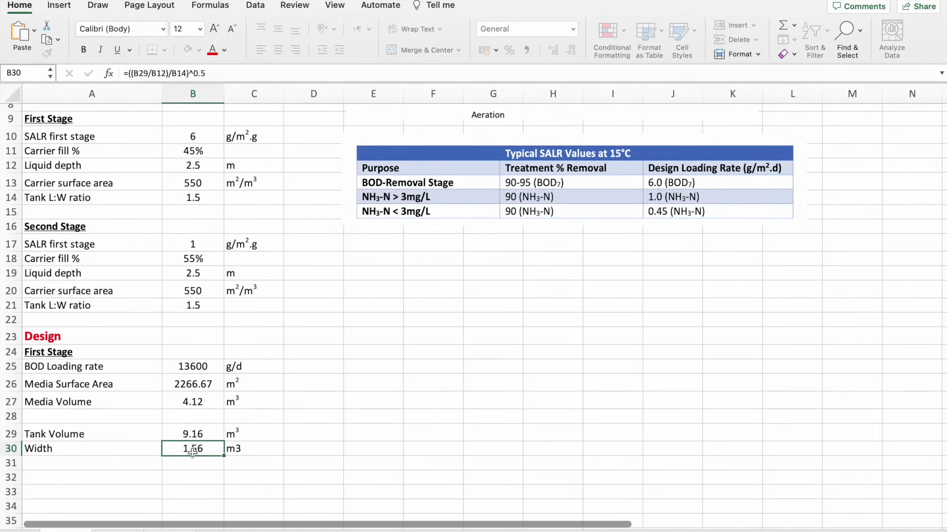
{"action": "left_click", "coordinate": [570, 49]}
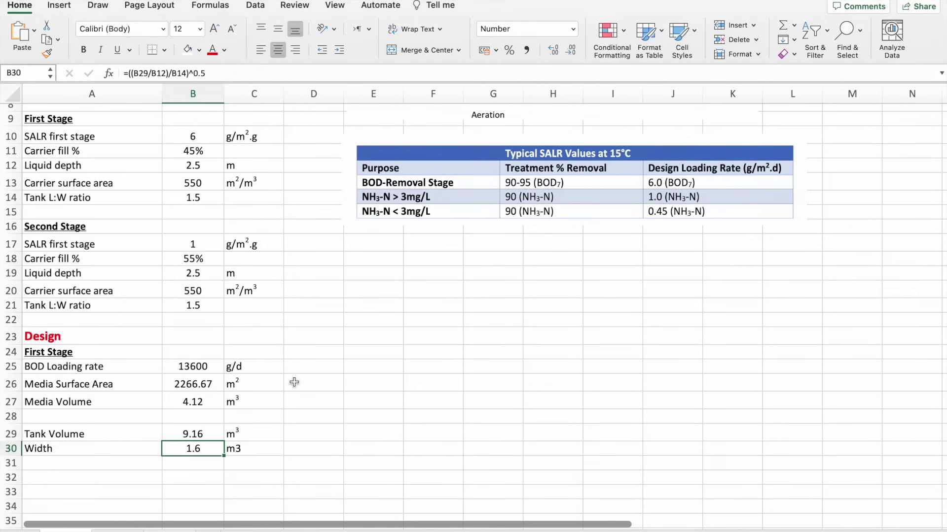
{"action": "left_click", "coordinate": [253, 451]}
{"action": "double_click", "coordinate": [254, 451]}
{"action": "key", "text": "BackSpace"}
{"action": "key", "text": "Return"}
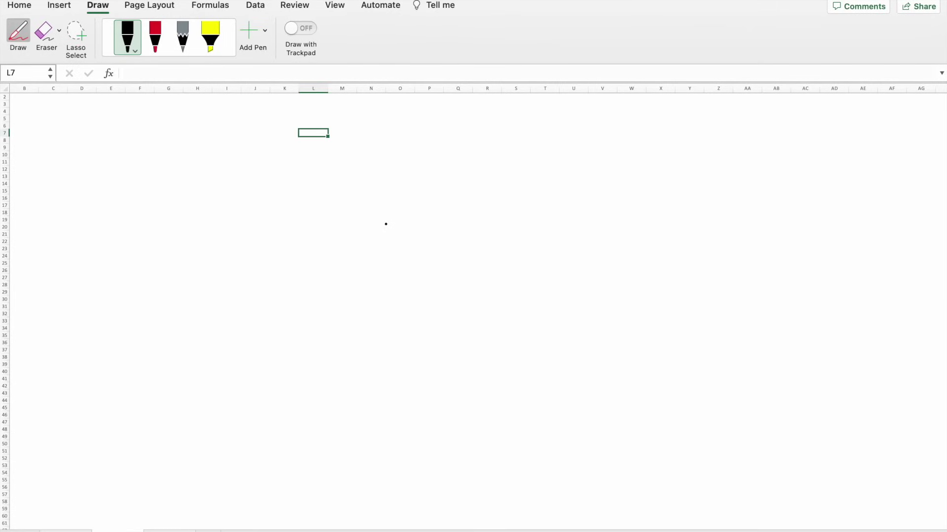
Ink the equations V/d = A and A = L × W
{"action": "mouse_move", "coordinate": [374, 142]}
{"action": "left_mouse_down"}
{"action": "mouse_move", "coordinate": [384, 174]}
{"action": "mouse_move", "coordinate": [394, 147]}
{"action": "left_mouse_up"}
{"action": "mouse_move", "coordinate": [371, 181]}
{"action": "left_mouse_down"}
{"action": "mouse_move", "coordinate": [398, 180]}
{"action": "mouse_move", "coordinate": [382, 212]}
{"action": "mouse_move", "coordinate": [376, 203]}
{"action": "mouse_move", "coordinate": [396, 212]}
{"action": "left_mouse_up"}
{"action": "left_click_drag", "start_coordinate": [409, 173], "coordinate": [428, 166]}
{"action": "mouse_move", "coordinate": [442, 151]}
{"action": "left_mouse_down"}
{"action": "mouse_move", "coordinate": [443, 169]}
{"action": "mouse_move", "coordinate": [446, 144]}
{"action": "mouse_move", "coordinate": [457, 181]}
{"action": "mouse_move", "coordinate": [459, 168]}
{"action": "left_mouse_up"}
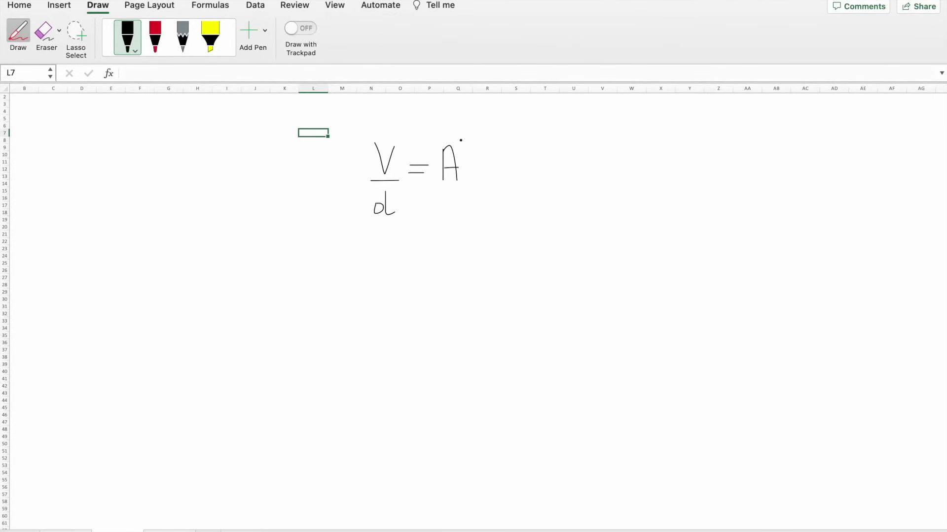
{"action": "mouse_move", "coordinate": [358, 254]}
{"action": "left_mouse_down"}
{"action": "mouse_move", "coordinate": [371, 280]}
{"action": "mouse_move", "coordinate": [369, 267]}
{"action": "mouse_move", "coordinate": [395, 278]}
{"action": "left_mouse_up"}
{"action": "mouse_move", "coordinate": [402, 244]}
{"action": "left_mouse_down"}
{"action": "mouse_move", "coordinate": [426, 276]}
{"action": "mouse_move", "coordinate": [466, 274]}
{"action": "mouse_move", "coordinate": [479, 253]}
{"action": "left_mouse_up"}
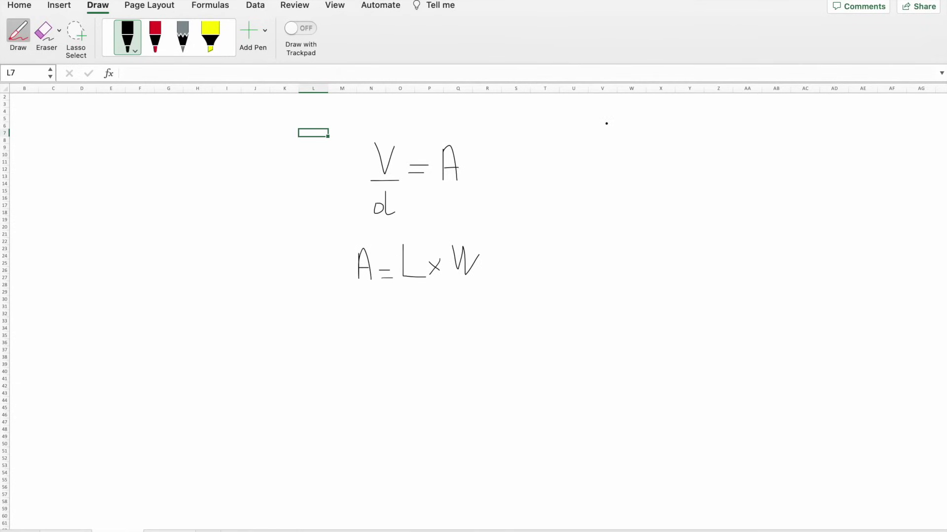
Ink L/W = 1.5, L = 1.5W and A = 1.5W²
{"action": "mouse_move", "coordinate": [609, 126]}
{"action": "left_mouse_down"}
{"action": "mouse_move", "coordinate": [644, 172]}
{"action": "mouse_move", "coordinate": [622, 196]}
{"action": "mouse_move", "coordinate": [690, 137]}
{"action": "mouse_move", "coordinate": [688, 160]}
{"action": "left_mouse_up"}
{"action": "mouse_move", "coordinate": [679, 163]}
{"action": "left_mouse_down"}
{"action": "mouse_move", "coordinate": [717, 155]}
{"action": "mouse_move", "coordinate": [708, 163]}
{"action": "left_mouse_up"}
{"action": "mouse_move", "coordinate": [611, 222]}
{"action": "left_mouse_down"}
{"action": "mouse_move", "coordinate": [610, 239]}
{"action": "mouse_move", "coordinate": [636, 229]}
{"action": "mouse_move", "coordinate": [655, 243]}
{"action": "mouse_move", "coordinate": [677, 222]}
{"action": "mouse_move", "coordinate": [669, 245]}
{"action": "mouse_move", "coordinate": [692, 224]}
{"action": "mouse_move", "coordinate": [697, 238]}
{"action": "mouse_move", "coordinate": [707, 221]}
{"action": "left_mouse_up"}
{"action": "left_click", "coordinate": [631, 235]}
{"action": "left_click", "coordinate": [677, 230]}
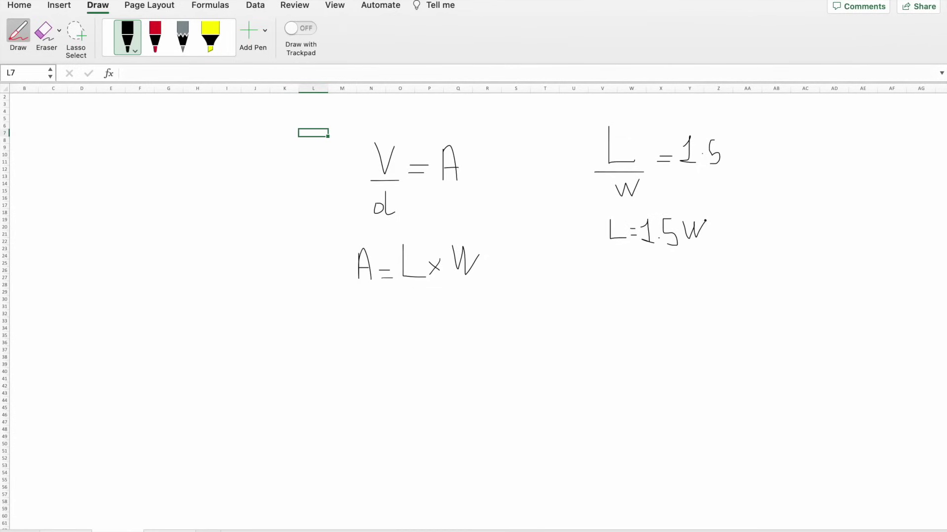
{"action": "left_click_drag", "start_coordinate": [359, 297], "coordinate": [359, 328]}
{"action": "mouse_move", "coordinate": [363, 296]}
{"action": "left_mouse_down"}
{"action": "mouse_move", "coordinate": [369, 335]}
{"action": "mouse_move", "coordinate": [373, 318]}
{"action": "left_mouse_up"}
{"action": "left_click", "coordinate": [384, 321]}
{"action": "mouse_move", "coordinate": [407, 313]}
{"action": "left_mouse_down"}
{"action": "mouse_move", "coordinate": [418, 329]}
{"action": "mouse_move", "coordinate": [428, 317]}
{"action": "mouse_move", "coordinate": [439, 327]}
{"action": "mouse_move", "coordinate": [427, 326]}
{"action": "mouse_move", "coordinate": [460, 297]}
{"action": "mouse_move", "coordinate": [463, 325]}
{"action": "mouse_move", "coordinate": [475, 304]}
{"action": "mouse_move", "coordinate": [491, 299]}
{"action": "left_mouse_up"}
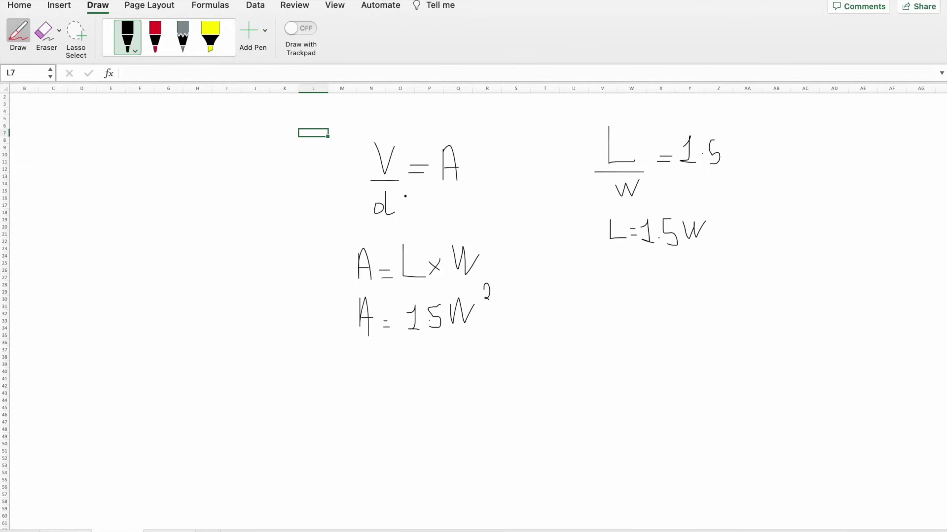
Ink V/d = 1.5W² solved as W = √(V/1.5d), then type the 'Length' label
{"action": "left_click_drag", "start_coordinate": [347, 361], "coordinate": [366, 346]}
{"action": "mouse_move", "coordinate": [338, 384]}
{"action": "left_mouse_down"}
{"action": "mouse_move", "coordinate": [367, 383]}
{"action": "mouse_move", "coordinate": [347, 407]}
{"action": "mouse_move", "coordinate": [375, 417]}
{"action": "left_mouse_up"}
{"action": "mouse_move", "coordinate": [388, 375]}
{"action": "left_mouse_down"}
{"action": "mouse_move", "coordinate": [414, 382]}
{"action": "mouse_move", "coordinate": [427, 368]}
{"action": "mouse_move", "coordinate": [430, 388]}
{"action": "mouse_move", "coordinate": [482, 359]}
{"action": "left_mouse_up"}
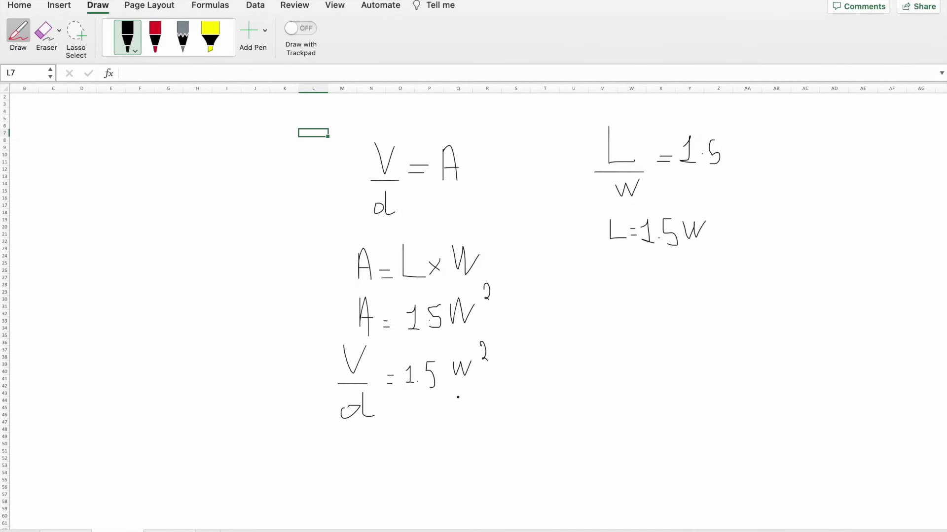
{"action": "mouse_move", "coordinate": [543, 361]}
{"action": "left_mouse_down"}
{"action": "mouse_move", "coordinate": [544, 381]}
{"action": "mouse_move", "coordinate": [553, 362]}
{"action": "mouse_move", "coordinate": [587, 376]}
{"action": "mouse_move", "coordinate": [604, 419]}
{"action": "mouse_move", "coordinate": [651, 342]}
{"action": "mouse_move", "coordinate": [674, 340]}
{"action": "mouse_move", "coordinate": [627, 379]}
{"action": "mouse_move", "coordinate": [643, 354]}
{"action": "left_mouse_up"}
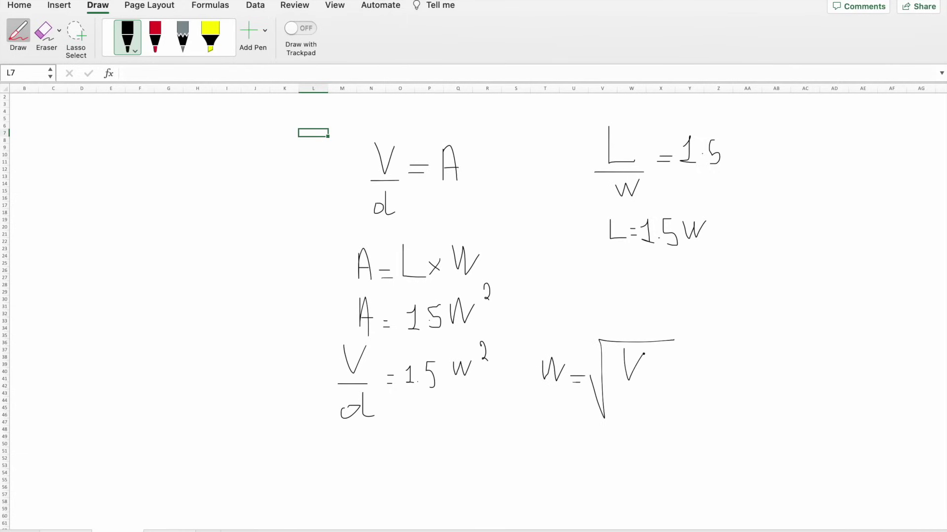
{"action": "mouse_move", "coordinate": [614, 385]}
{"action": "left_mouse_down"}
{"action": "mouse_move", "coordinate": [663, 384]}
{"action": "mouse_move", "coordinate": [626, 410]}
{"action": "mouse_move", "coordinate": [634, 420]}
{"action": "mouse_move", "coordinate": [645, 410]}
{"action": "mouse_move", "coordinate": [640, 419]}
{"action": "mouse_move", "coordinate": [679, 418]}
{"action": "mouse_move", "coordinate": [680, 409]}
{"action": "mouse_move", "coordinate": [684, 420]}
{"action": "left_mouse_up"}
{"action": "left_click_drag", "start_coordinate": [663, 384], "coordinate": [681, 383]}
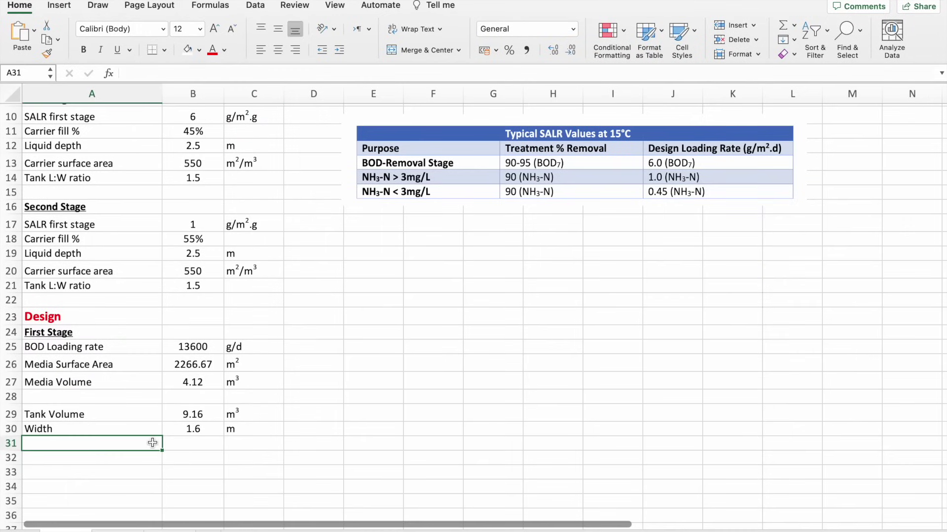
{"action": "type", "text": "Length"}
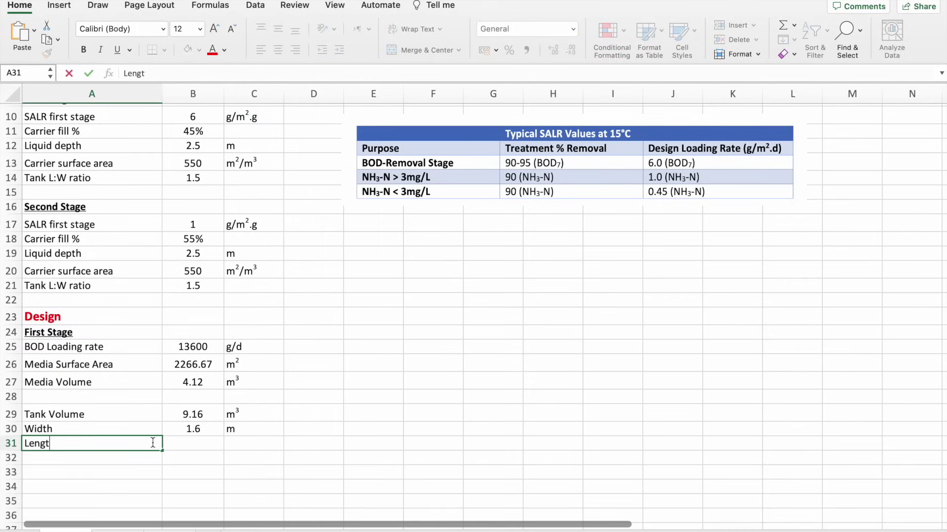
Enter the first-stage Length formula =B30*B14 in B31
{"action": "left_click", "coordinate": [217, 440]}
{"action": "type", "text": "="}
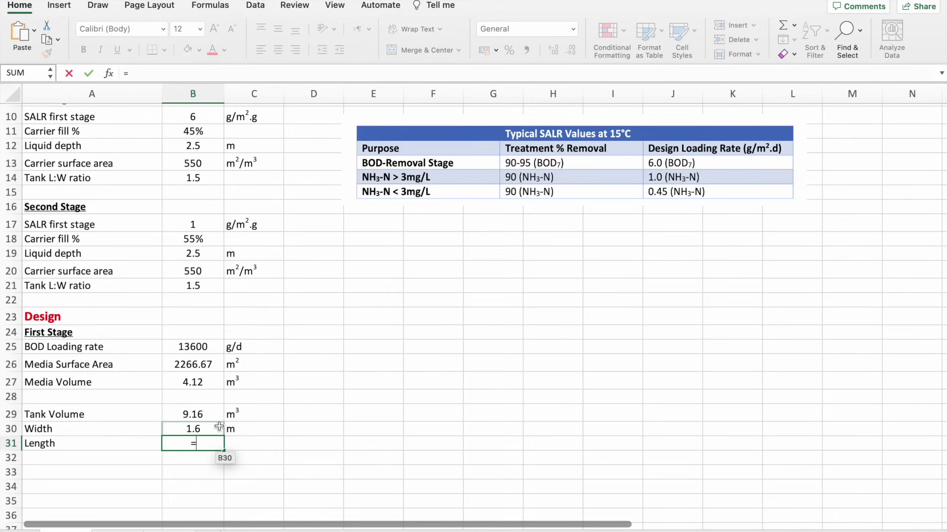
{"action": "left_click", "coordinate": [219, 427]}
{"action": "type", "text": "*"}
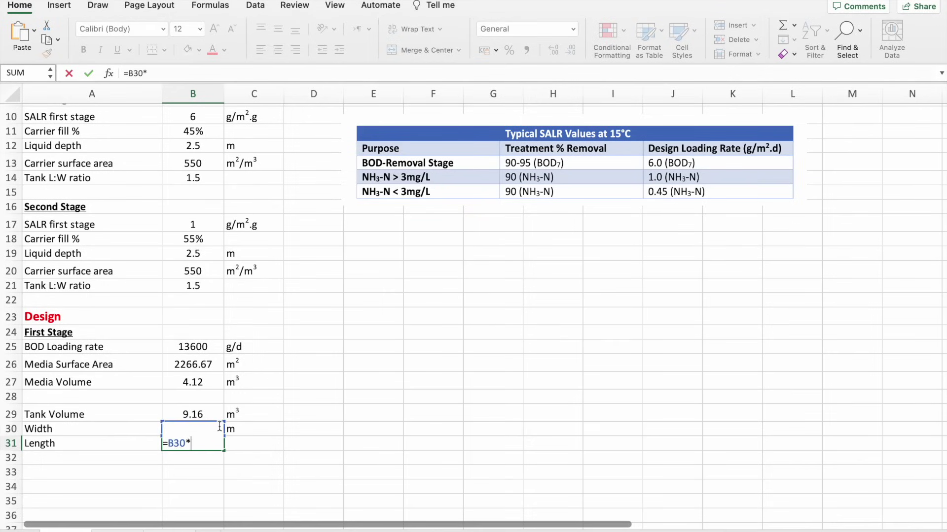
{"action": "left_click", "coordinate": [212, 183]}
{"action": "key", "text": "Return"}
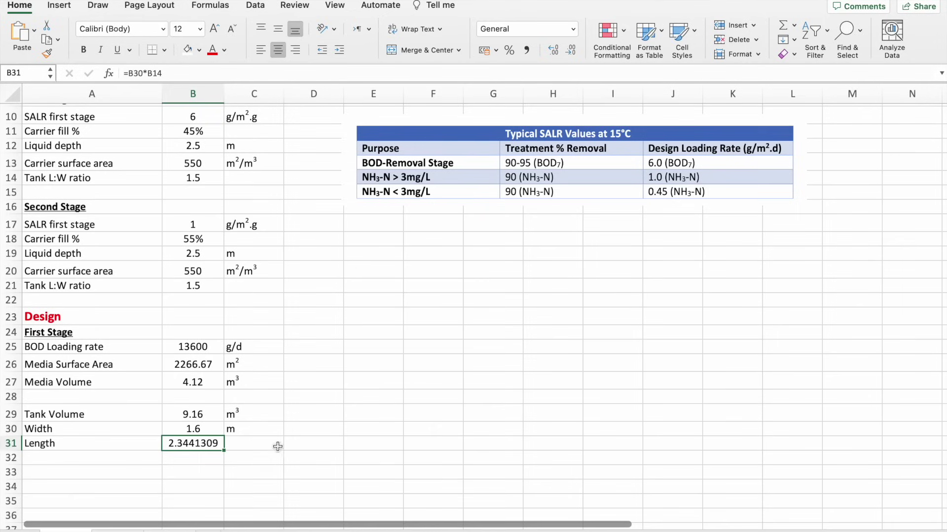
Format Length to one decimal (2.3) using the width's format, and add the m unit in C31
{"action": "left_click", "coordinate": [217, 429]}
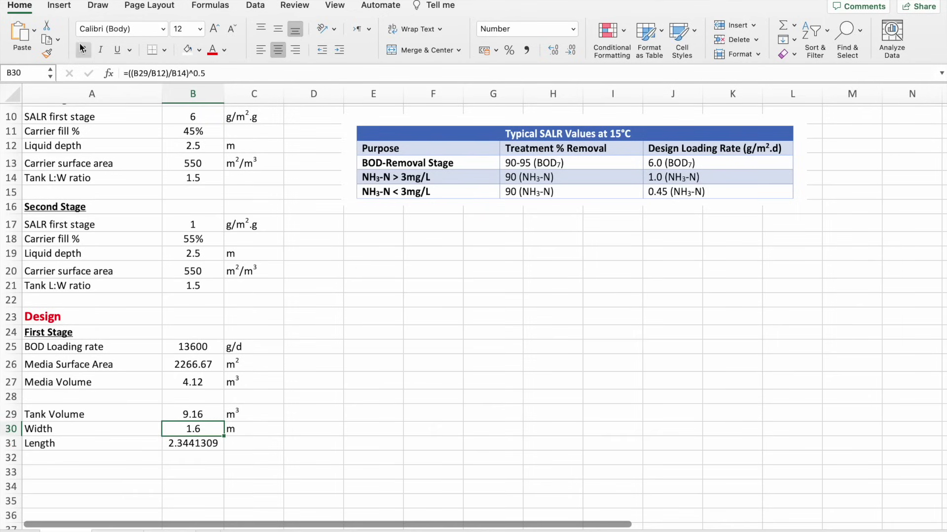
{"action": "double_click", "coordinate": [47, 54]}
{"action": "left_click", "coordinate": [217, 446]}
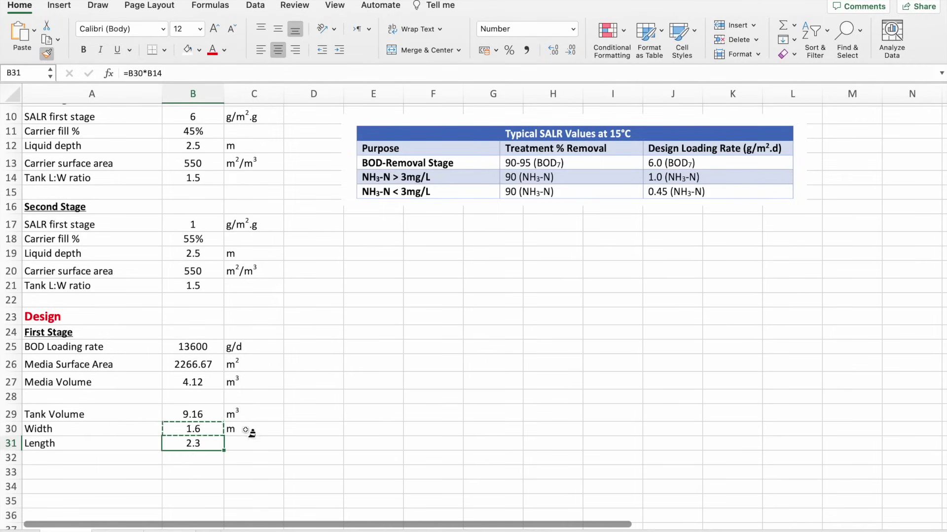
{"action": "left_click", "coordinate": [231, 437]}
{"action": "left_click", "coordinate": [199, 389]}
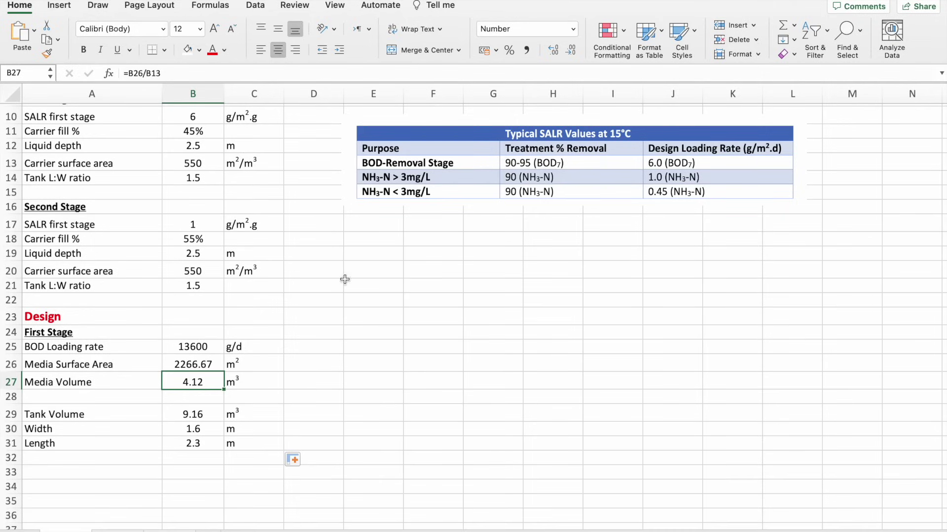
{"action": "scroll", "coordinate": [345, 277], "scroll_direction": "up", "scroll_amount": 5}
Copy the first-stage labels A24:A31 into rows 33–40 starting at A33
{"action": "scroll", "coordinate": [572, 211], "scroll_direction": "down", "scroll_amount": 5}
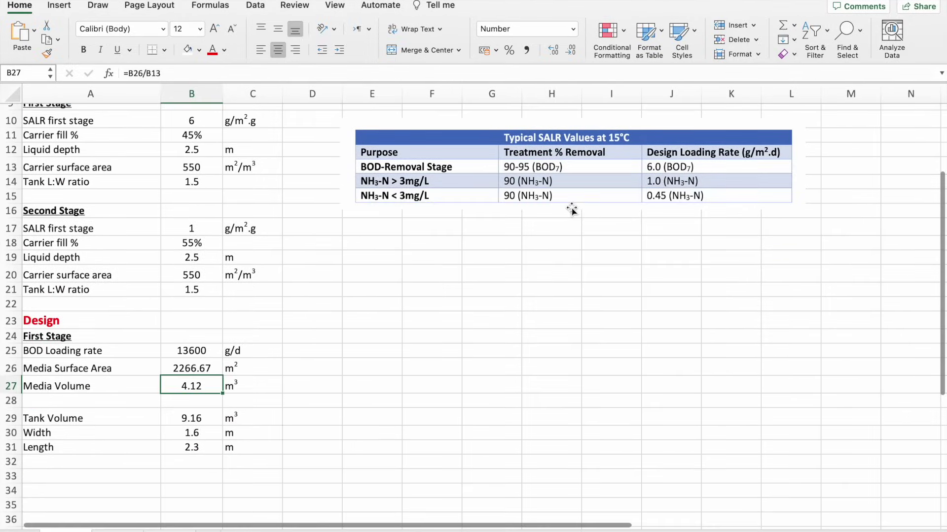
{"action": "left_click_drag", "start_coordinate": [146, 321], "coordinate": [118, 449]}
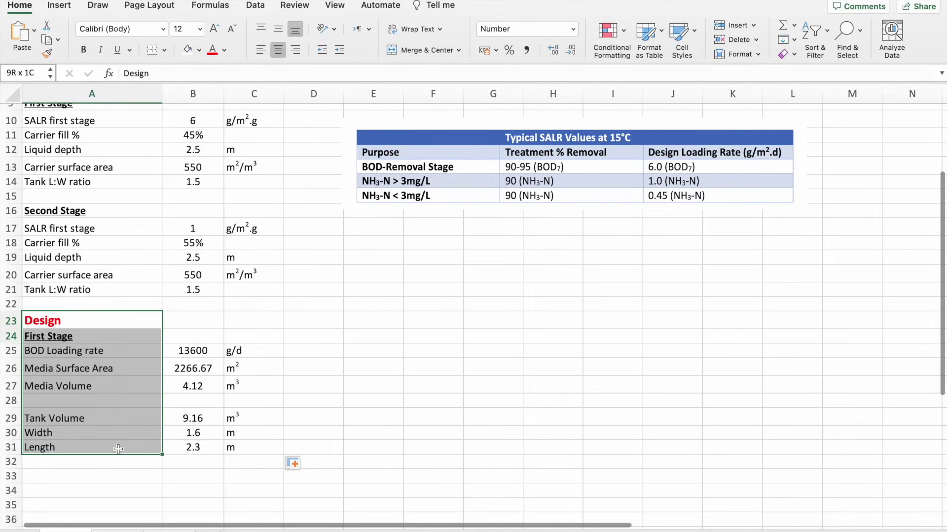
{"action": "left_click_drag", "start_coordinate": [118, 336], "coordinate": [114, 449]}
{"action": "key", "text": "cmd+c"}
{"action": "scroll", "coordinate": [114, 451], "scroll_direction": "down", "scroll_amount": 1}
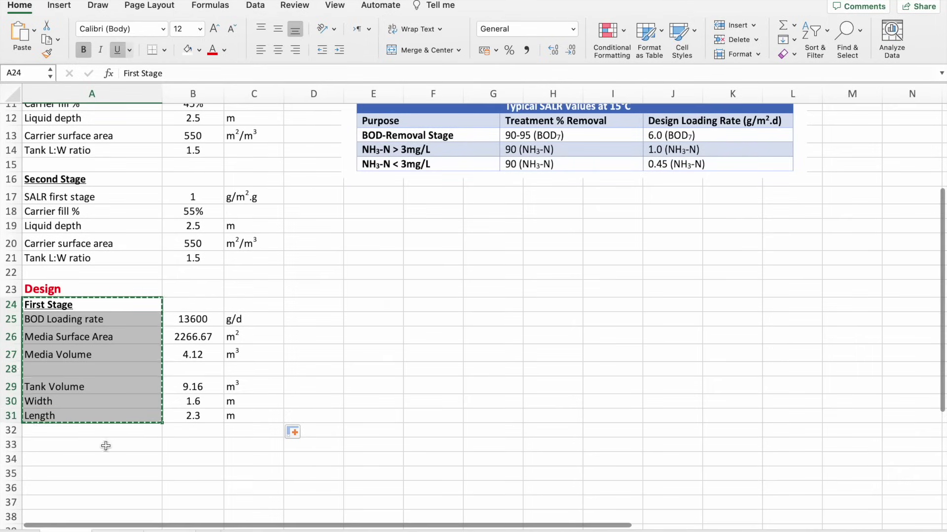
{"action": "left_click", "coordinate": [102, 446]}
{"action": "key", "text": "cmd+v"}
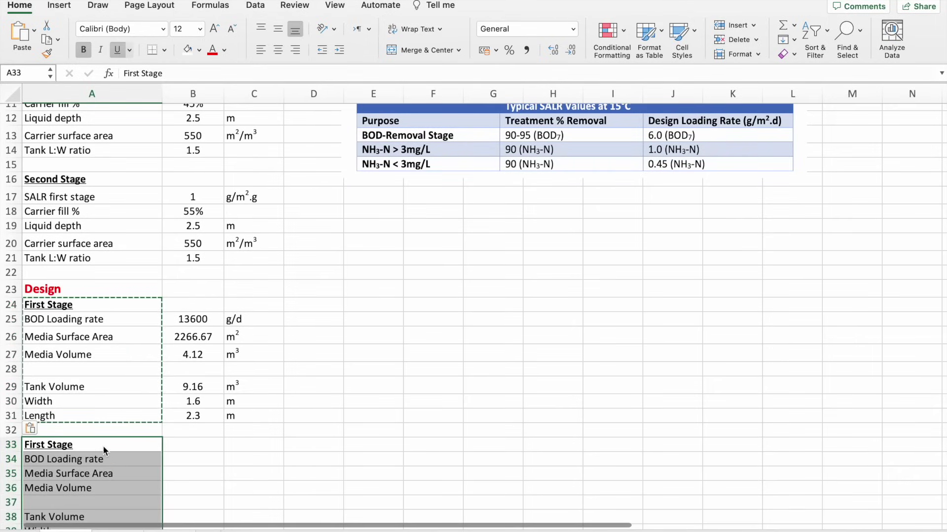
Copy the units C25:C31 into C34:C40 and clear the copy marquee
{"action": "left_click_drag", "start_coordinate": [271, 313], "coordinate": [262, 423]}
{"action": "key", "text": "cmd+c"}
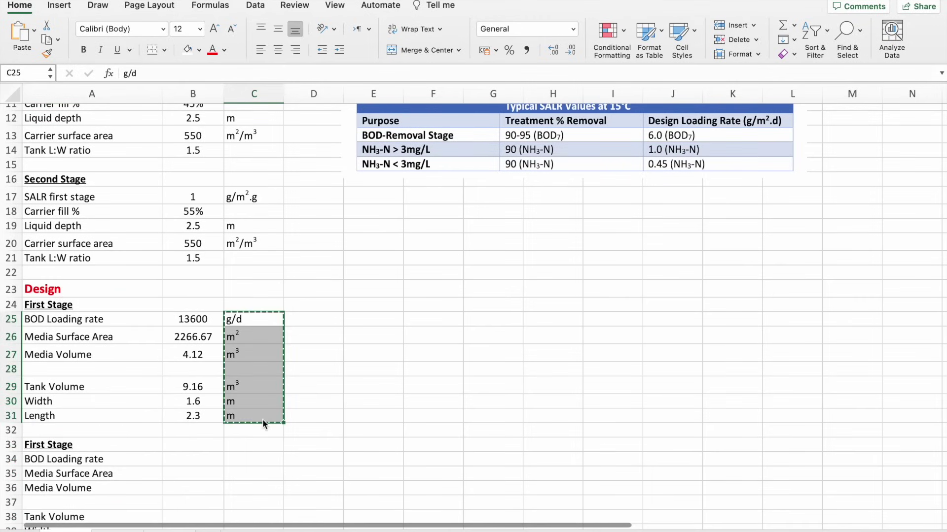
{"action": "left_click", "coordinate": [250, 460]}
{"action": "key", "text": "cmd+v"}
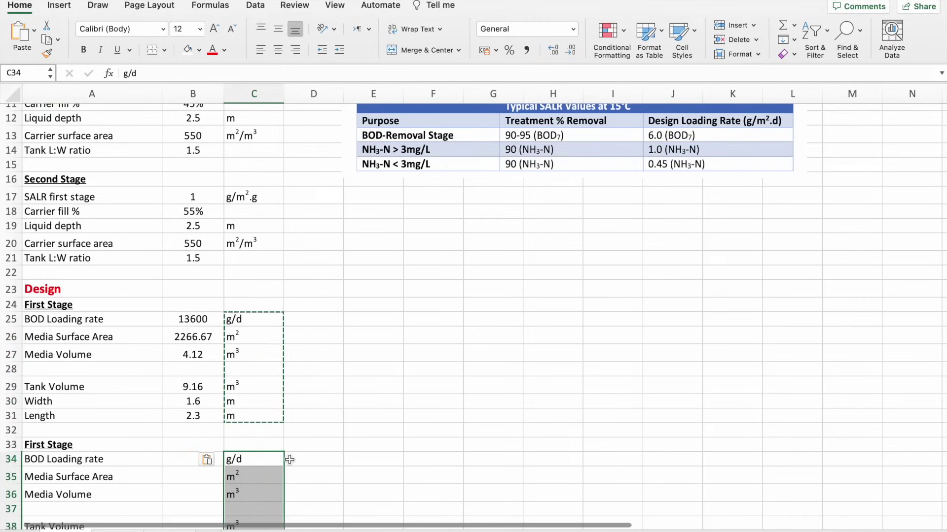
{"action": "left_click", "coordinate": [327, 458]}
{"action": "key", "text": "Escape"}
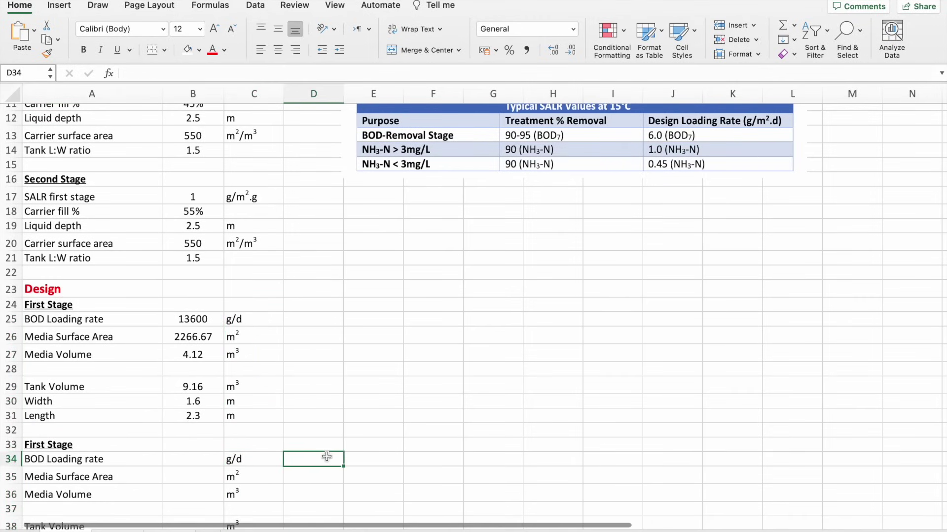
{"action": "scroll", "coordinate": [210, 470], "scroll_direction": "down", "scroll_amount": 3}
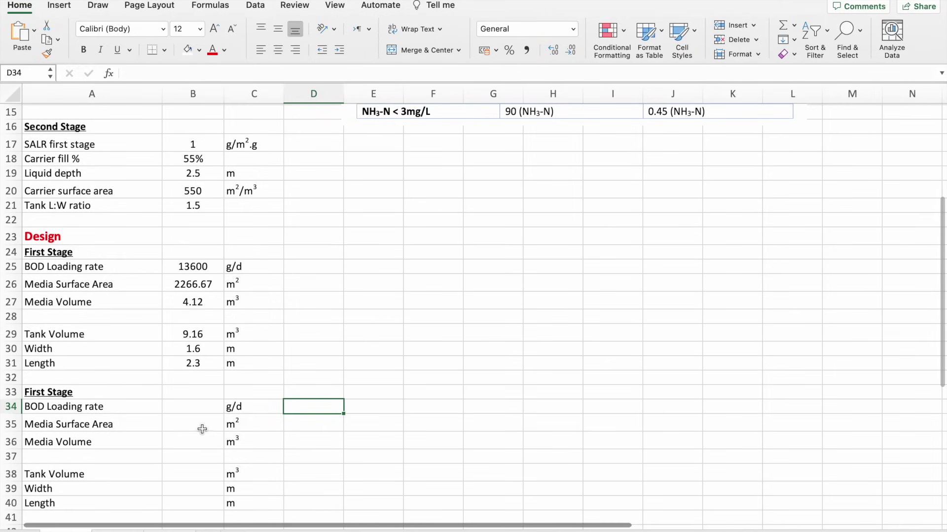
{"action": "left_click", "coordinate": [208, 410]}
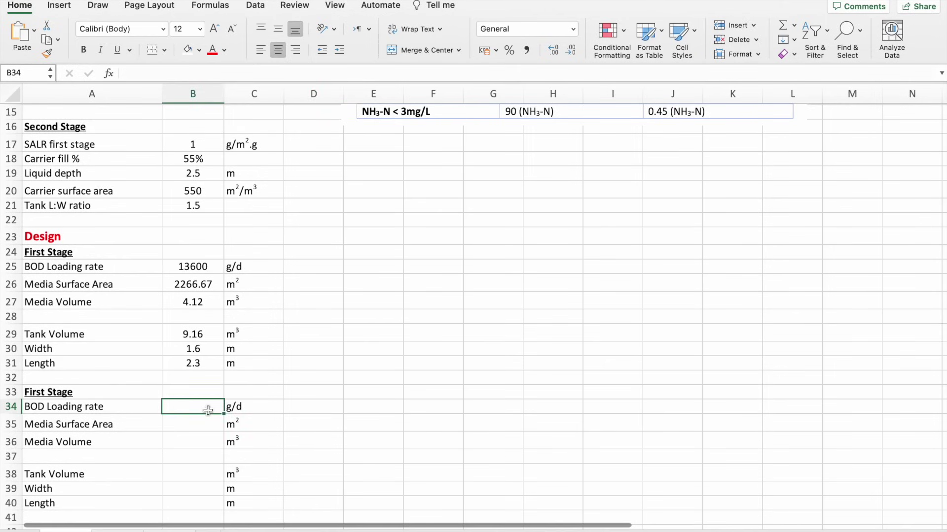
{"action": "left_click", "coordinate": [33, 392]}
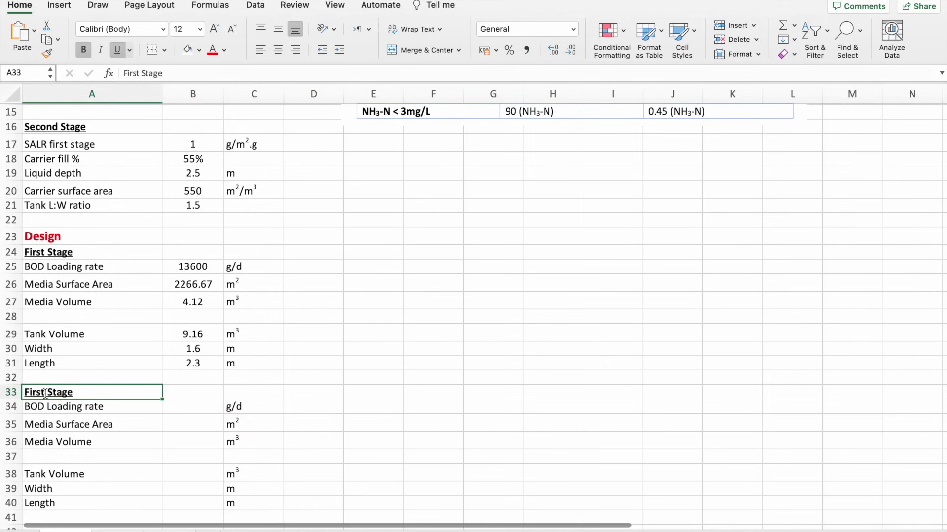
Change the copied heading to 'Second Stage' and start replacing 'BOD' with 'NH3-N' in A34
{"action": "double_click", "coordinate": [127, 73]}
{"action": "type", "text": "Second"}
{"action": "left_click", "coordinate": [39, 407]}
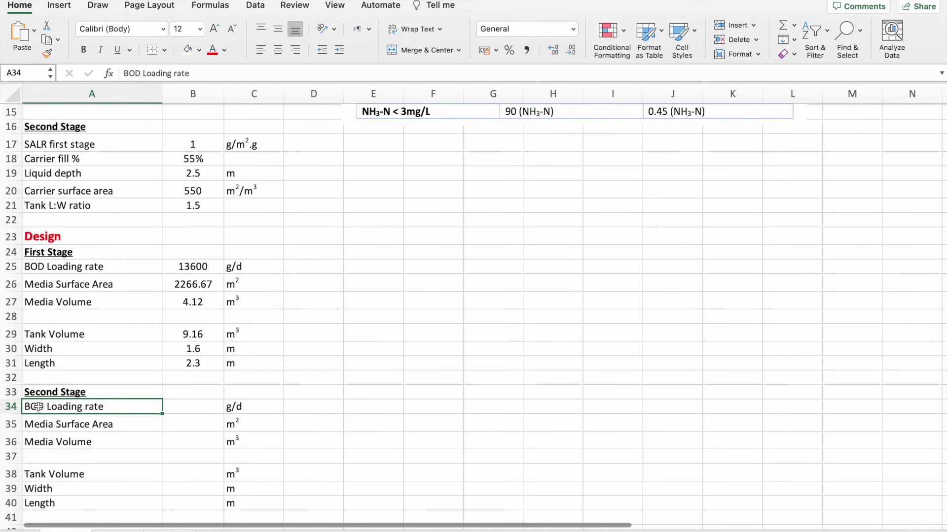
{"action": "double_click", "coordinate": [47, 406]}
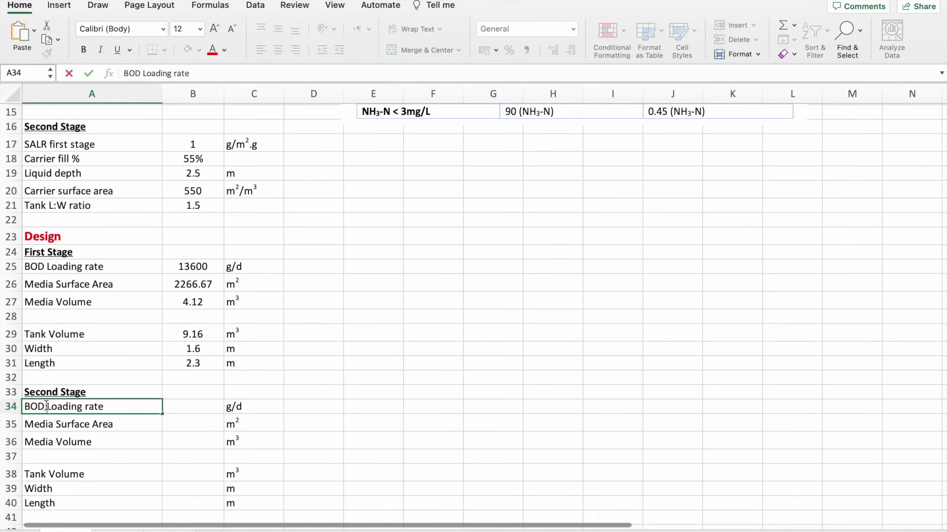
{"action": "left_click_drag", "start_coordinate": [47, 407], "coordinate": [23, 405]}
{"action": "type", "text": "NH"}
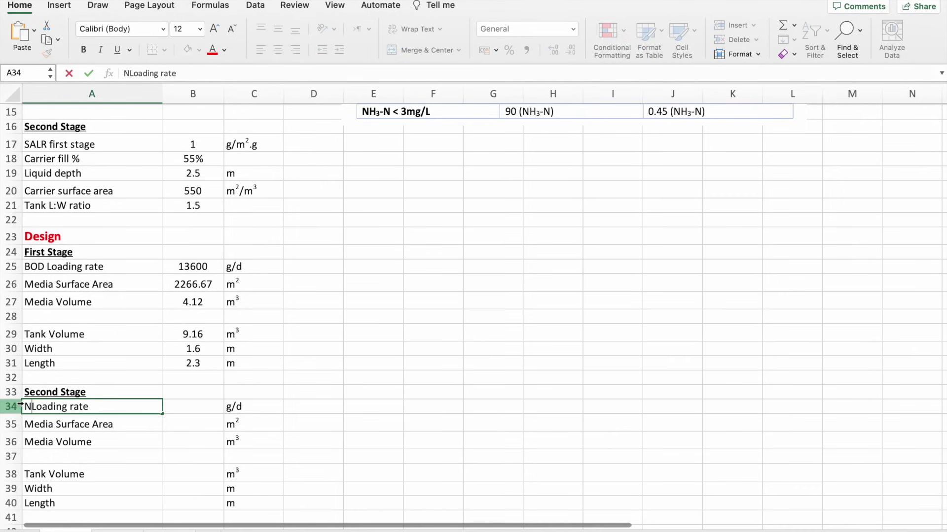
{"action": "type", "text": "3-N"}
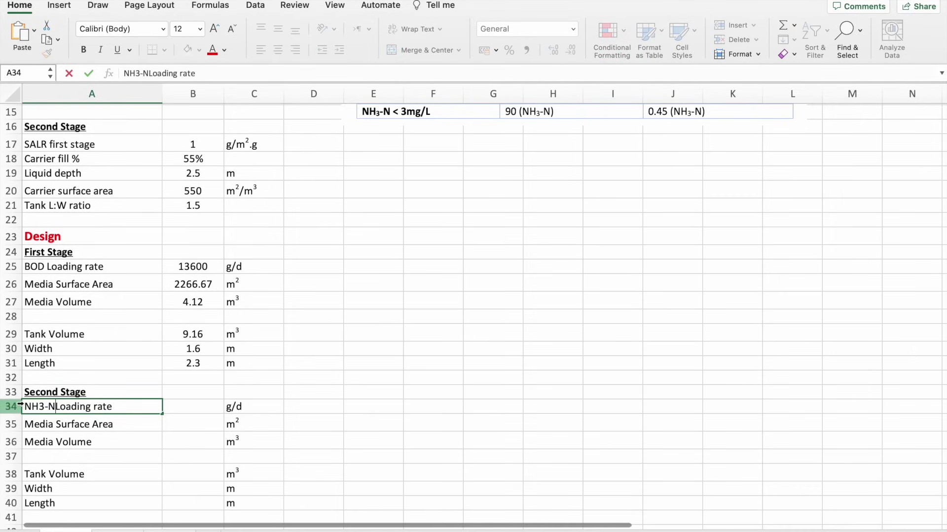
Compute the NH3-N Loading rate in B34 as =B3*(B5-B7), giving 2400 g/d
{"action": "left_click", "coordinate": [215, 408]}
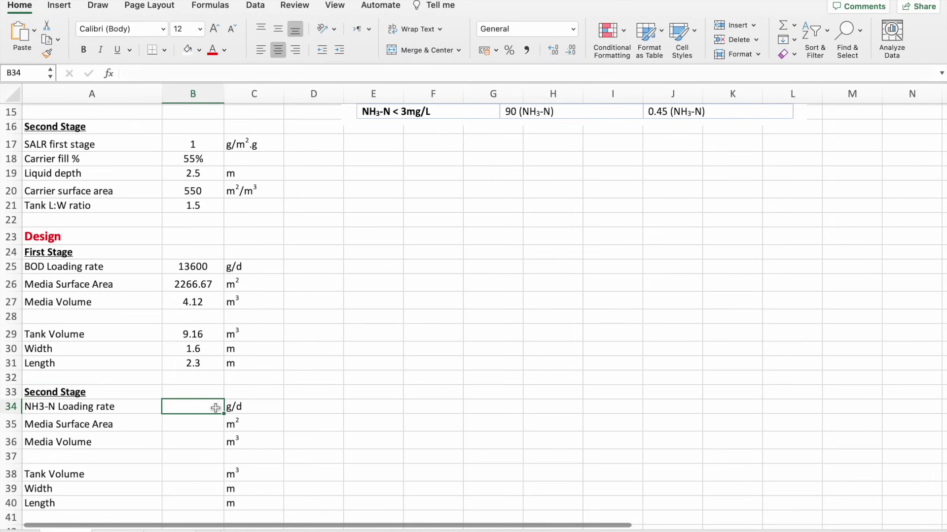
{"action": "scroll", "coordinate": [215, 409], "scroll_direction": "up", "scroll_amount": 2}
{"action": "scroll", "coordinate": [216, 408], "scroll_direction": "up", "scroll_amount": 2}
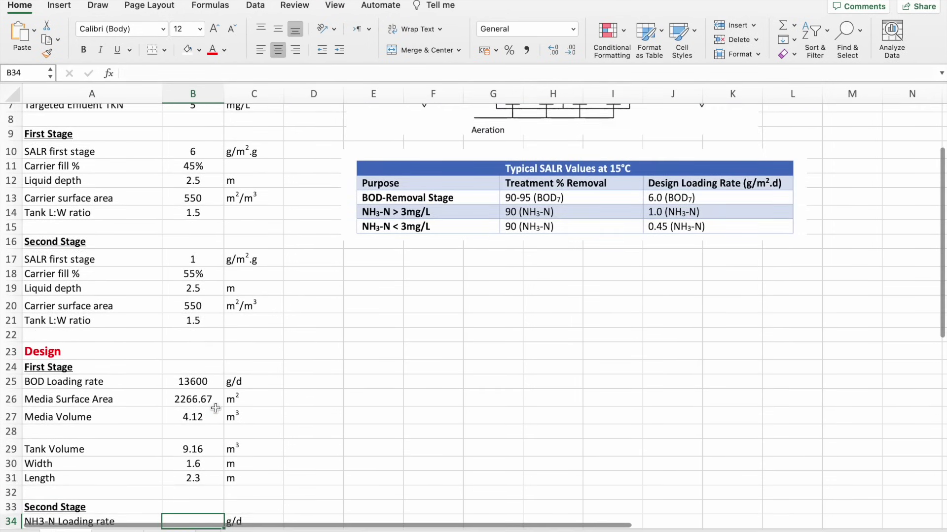
{"action": "type", "text": "="}
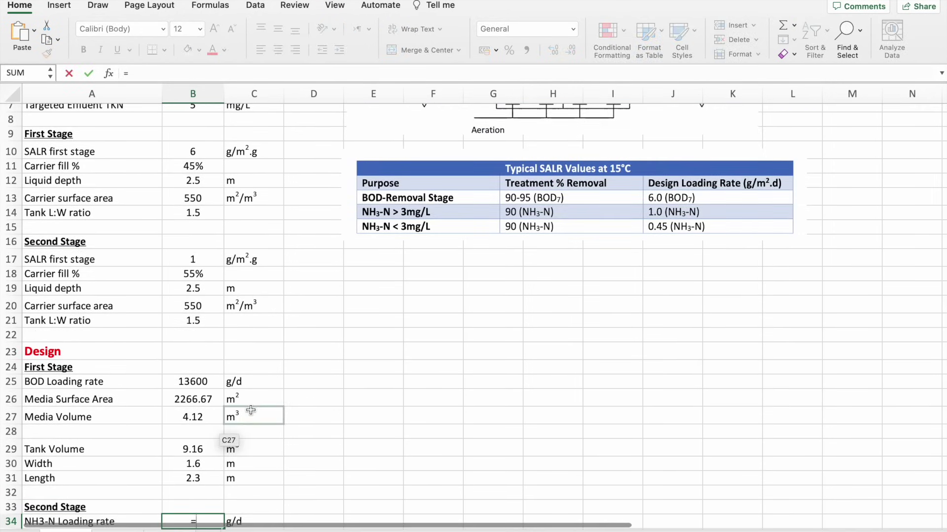
{"action": "scroll", "coordinate": [251, 411], "scroll_direction": "up", "scroll_amount": 3}
{"action": "scroll", "coordinate": [251, 410], "scroll_direction": "down", "scroll_amount": 3}
{"action": "scroll", "coordinate": [251, 410], "scroll_direction": "up", "scroll_amount": 2}
{"action": "left_click", "coordinate": [193, 124]}
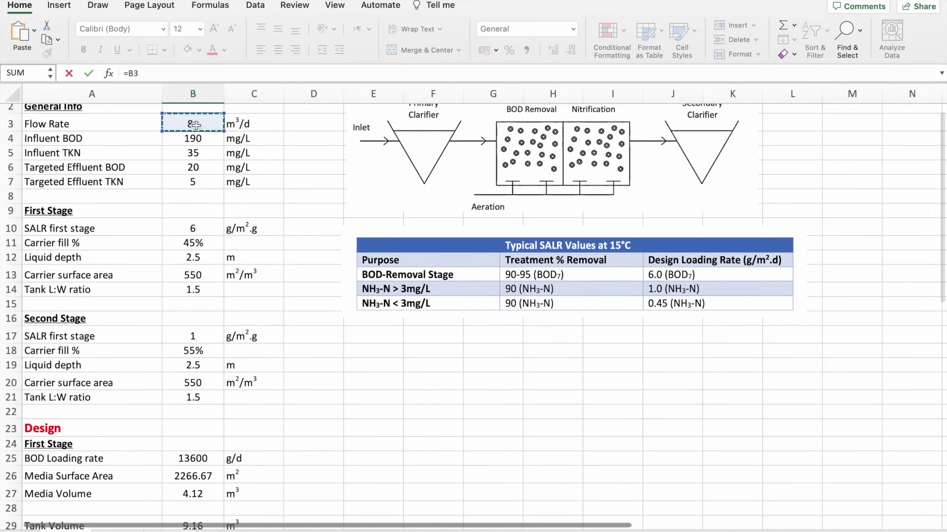
{"action": "type", "text": "*"}
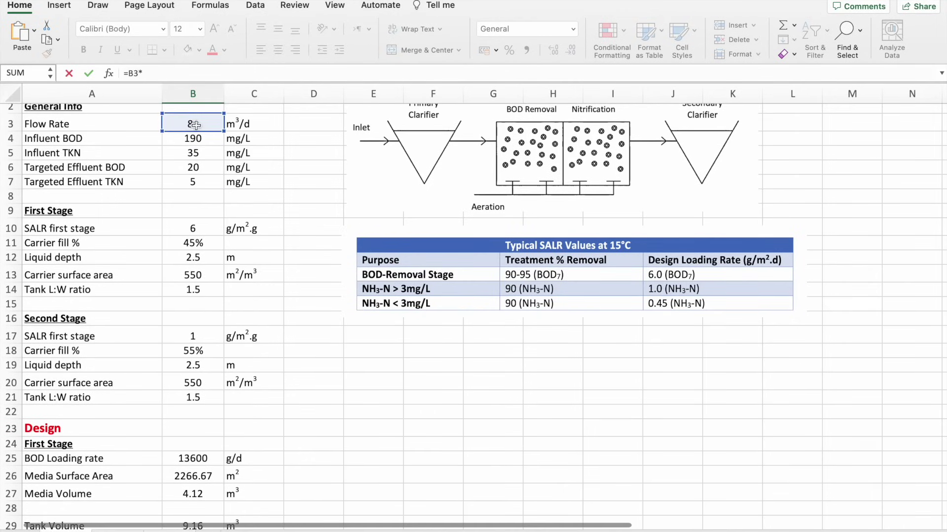
{"action": "type", "text": "("}
{"action": "left_click", "coordinate": [204, 155]}
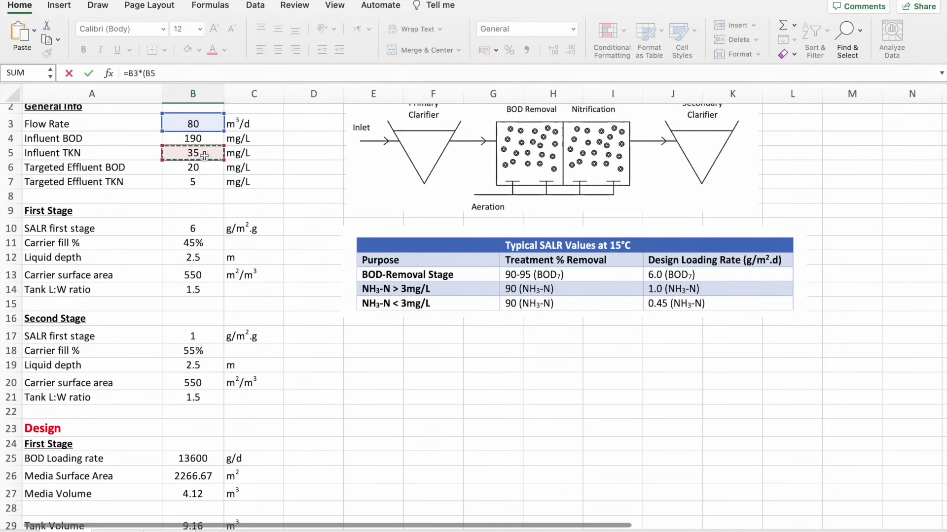
{"action": "type", "text": "-"}
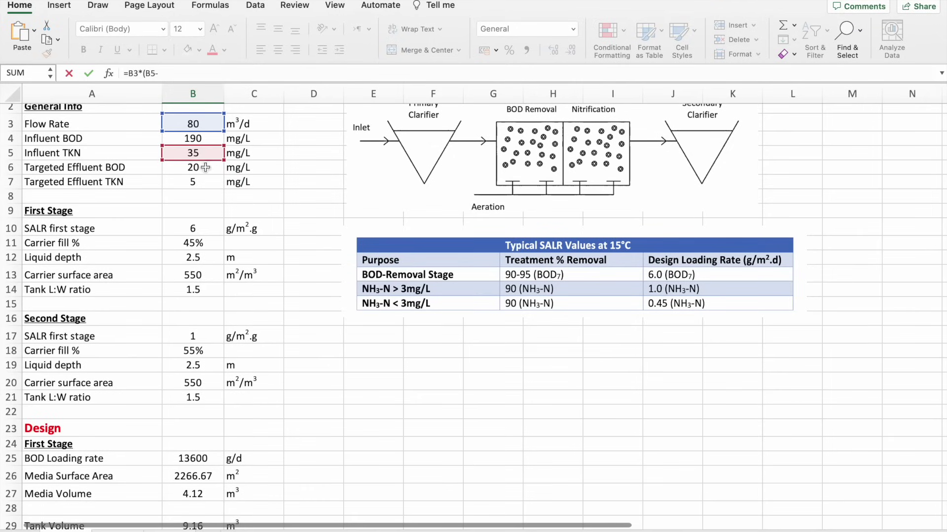
{"action": "left_click", "coordinate": [211, 182]}
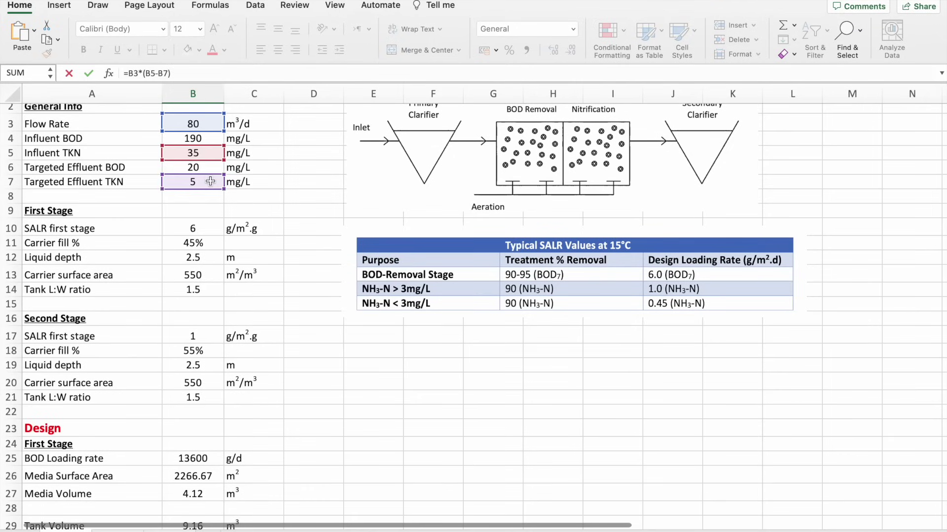
{"action": "key", "text": "Return"}
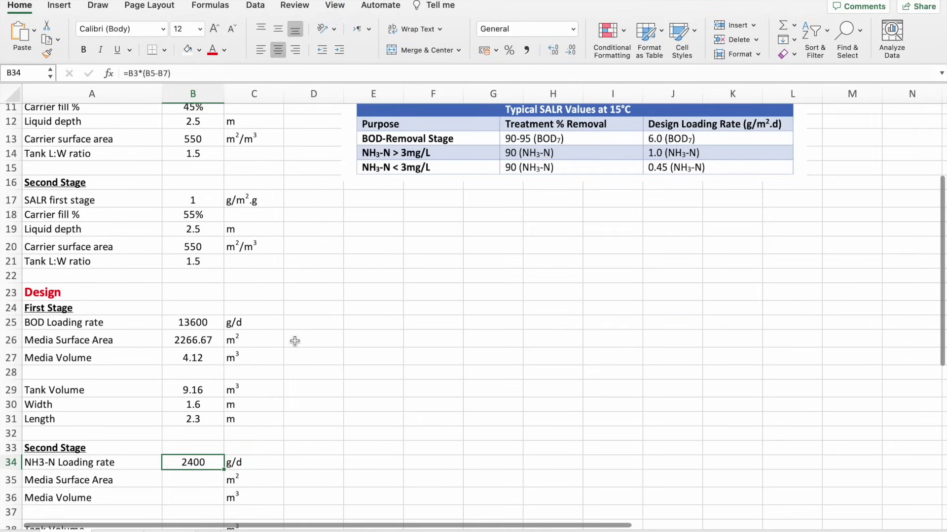
{"action": "scroll", "coordinate": [295, 342], "scroll_direction": "down", "scroll_amount": 5}
Compute second-stage Media Surface Area in B35 as =B34/B17, giving 2400 m²
{"action": "left_click", "coordinate": [206, 374]}
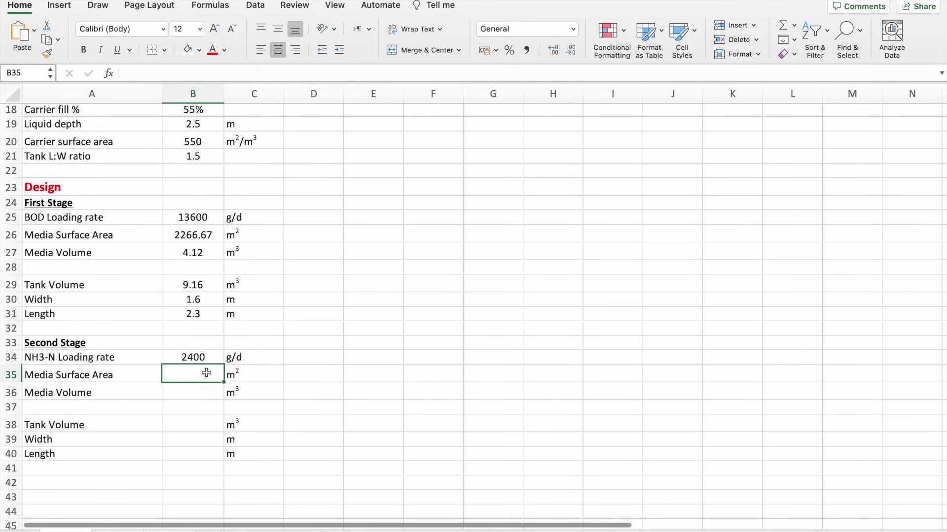
{"action": "type", "text": "="}
{"action": "left_click", "coordinate": [206, 354]}
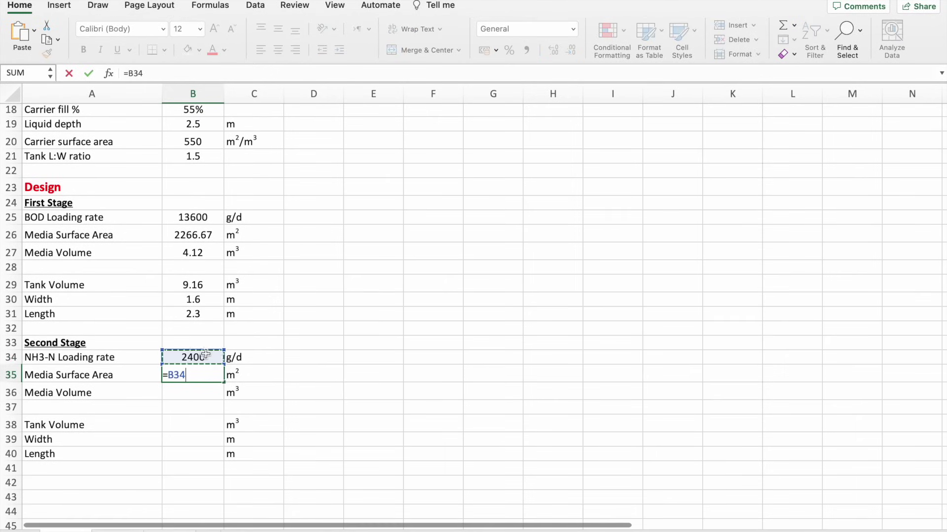
{"action": "type", "text": "/"}
{"action": "scroll", "coordinate": [337, 257], "scroll_direction": "up", "scroll_amount": 1}
{"action": "scroll", "coordinate": [337, 257], "scroll_direction": "up", "scroll_amount": 2}
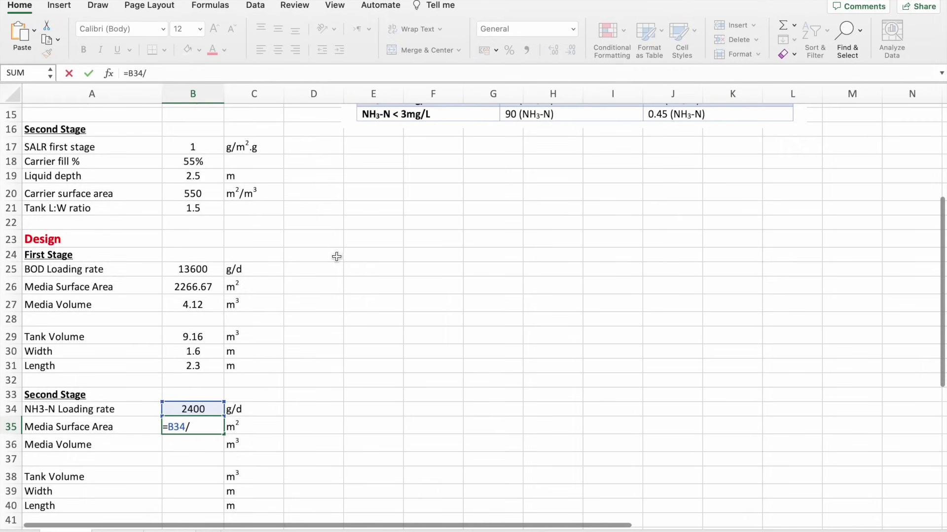
{"action": "left_click", "coordinate": [203, 146]}
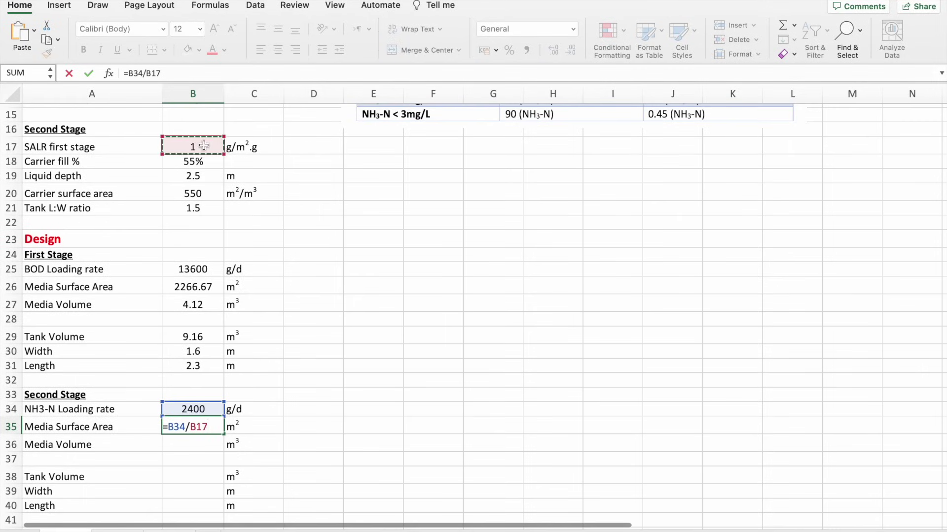
{"action": "key", "text": "Return"}
Compute Media Volume in B36 as =B35/B20, displayed to one decimal as 4.4 m³
{"action": "type", "text": "="}
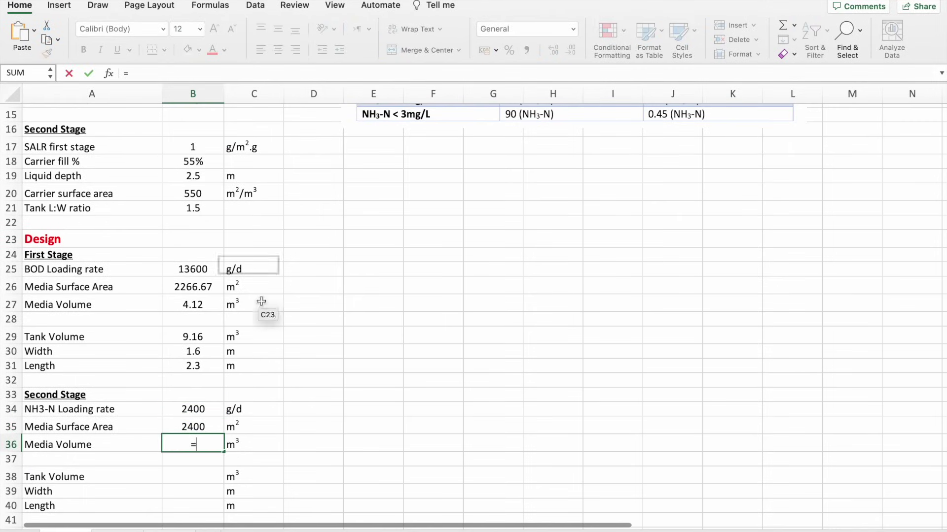
{"action": "left_click", "coordinate": [204, 424]}
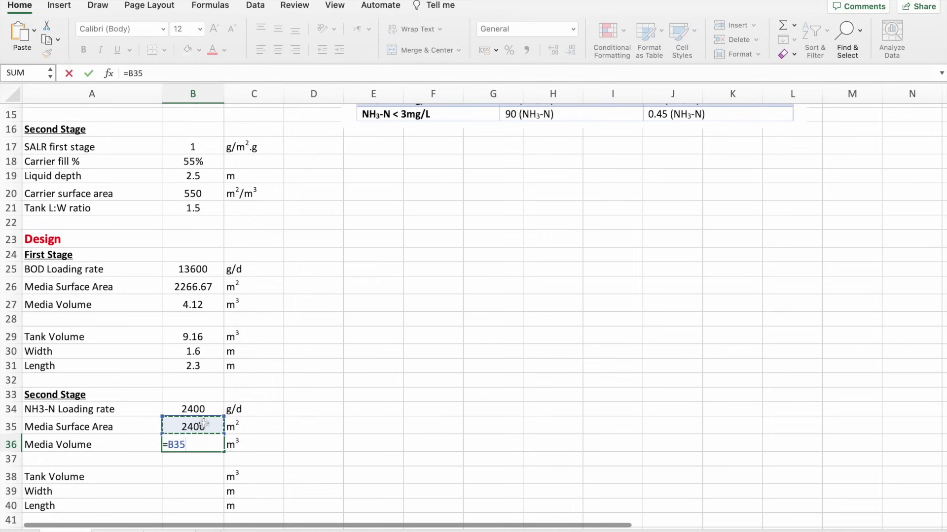
{"action": "type", "text": "/"}
{"action": "left_click", "coordinate": [206, 195]}
{"action": "key", "text": "Return"}
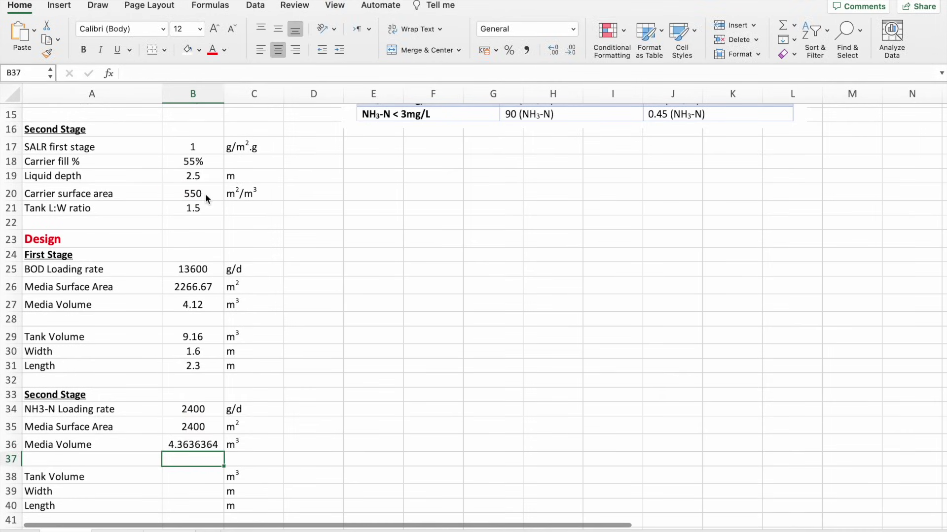
{"action": "scroll", "coordinate": [205, 193], "scroll_direction": "down", "scroll_amount": 2}
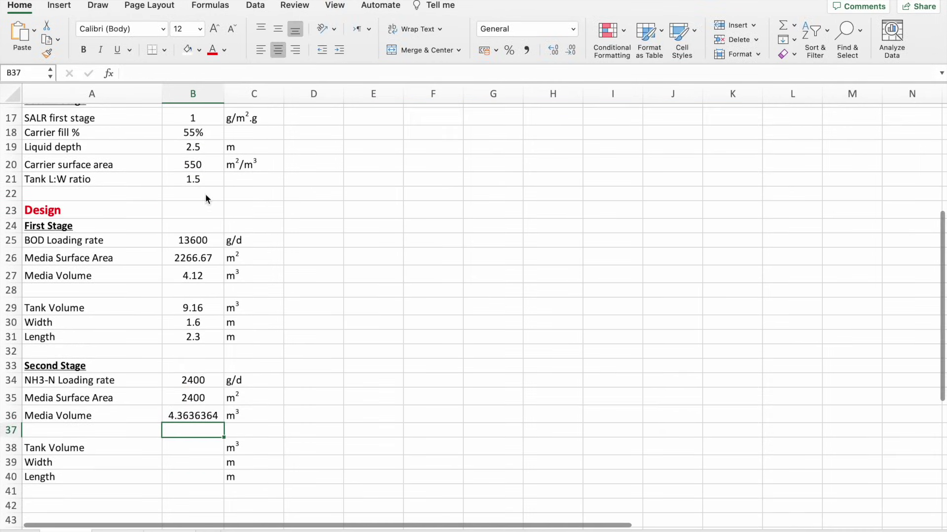
{"action": "left_click", "coordinate": [197, 416]}
{"action": "left_click", "coordinate": [571, 50]}
{"action": "scroll", "coordinate": [241, 406], "scroll_direction": "up", "scroll_amount": 1}
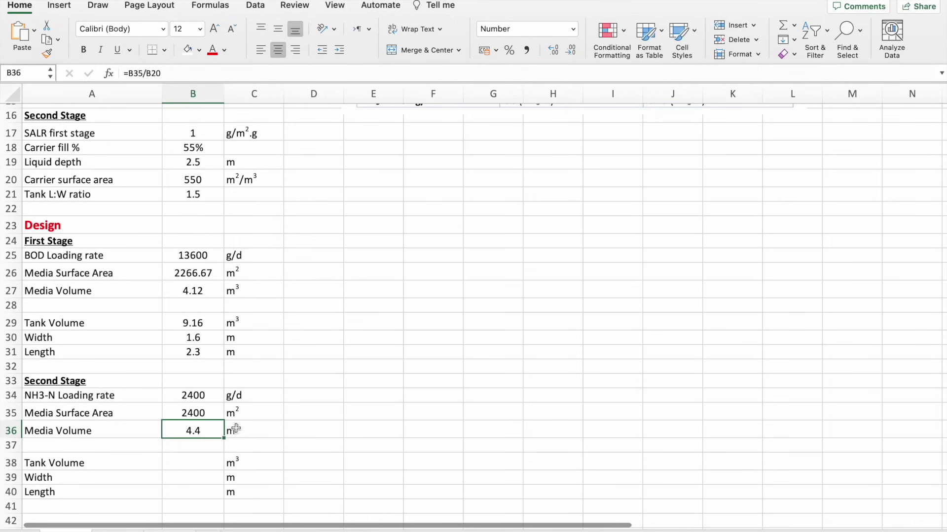
{"action": "left_click", "coordinate": [197, 461]}
{"action": "type", "text": "="}
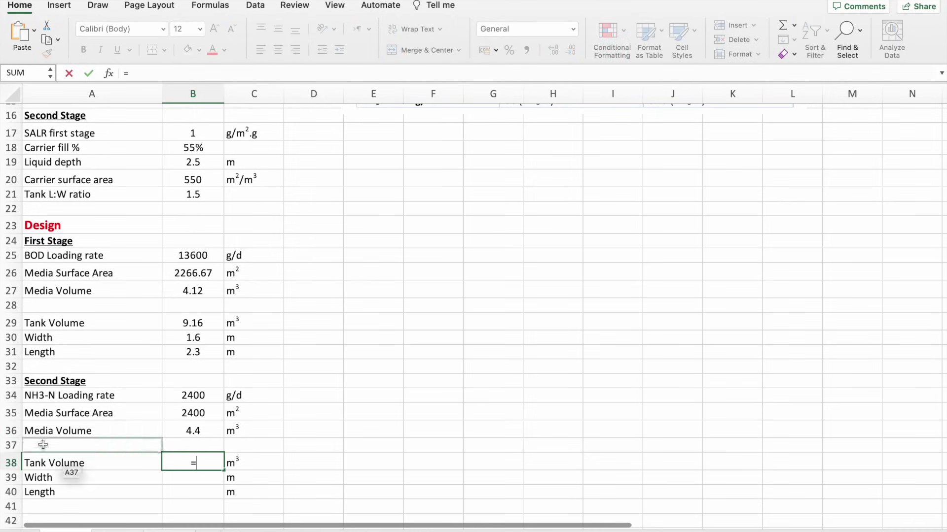
Enter Tank Volume =B36/B18 in B38 and display it as 7.93 m³
{"action": "left_click", "coordinate": [202, 432]}
{"action": "type", "text": "/"}
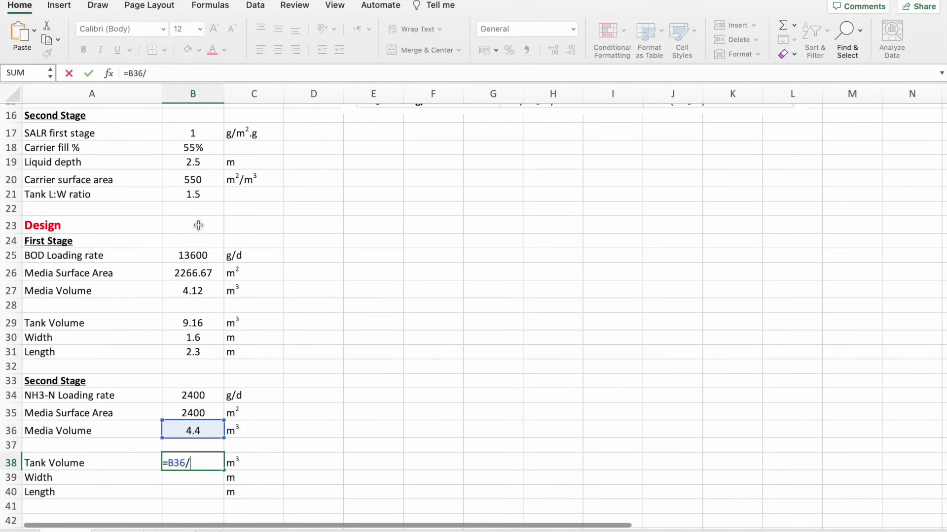
{"action": "left_click", "coordinate": [213, 152]}
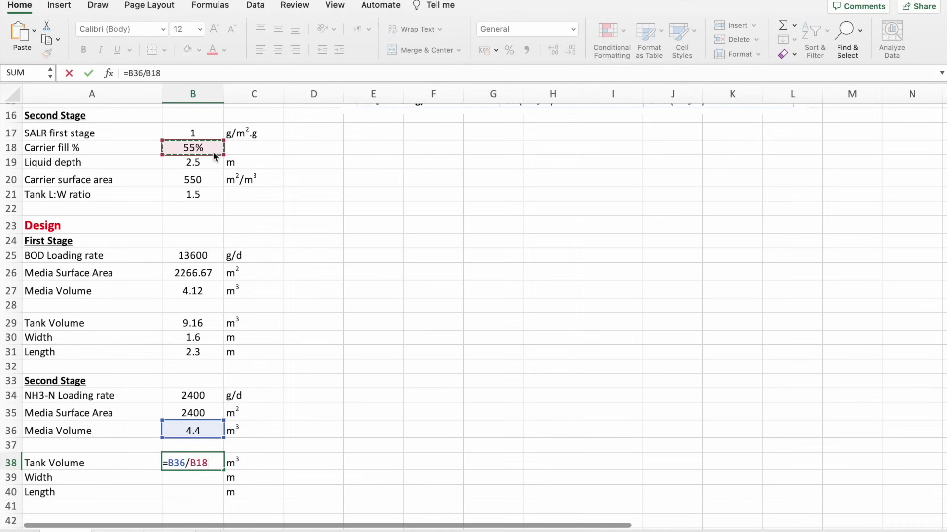
{"action": "key", "text": "Return"}
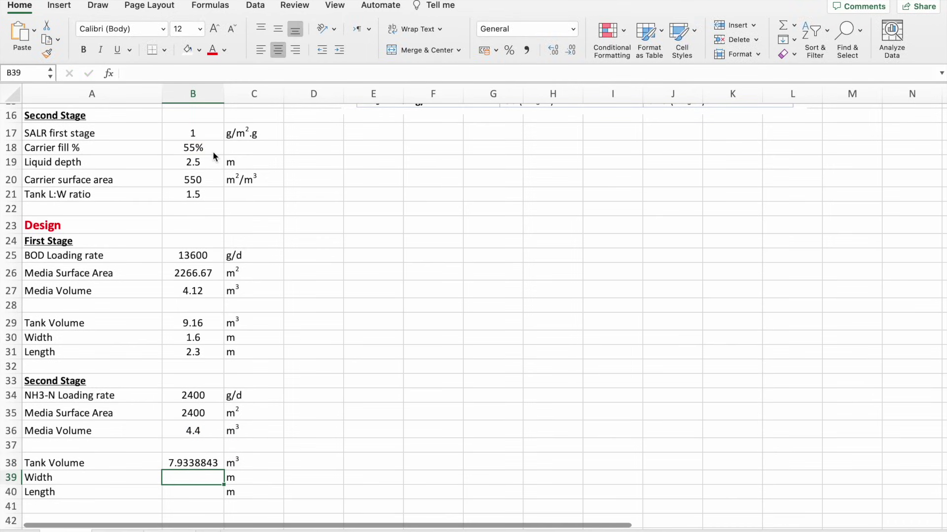
{"action": "left_click", "coordinate": [194, 459]}
{"action": "left_click", "coordinate": [571, 51]}
{"action": "left_click", "coordinate": [571, 52]}
{"action": "left_click", "coordinate": [571, 51]}
{"action": "left_click", "coordinate": [571, 52]}
{"action": "left_click", "coordinate": [571, 51]}
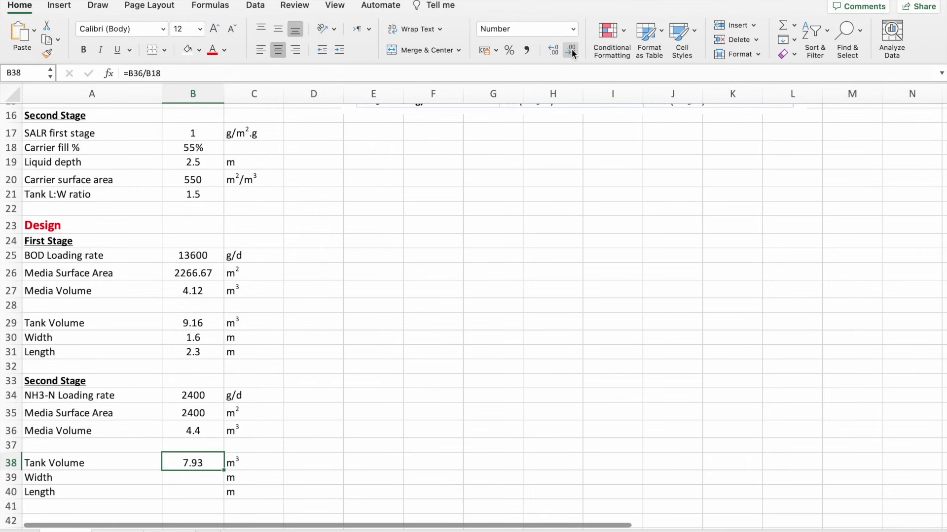
{"action": "left_click", "coordinate": [197, 481]}
{"action": "type", "text": "="}
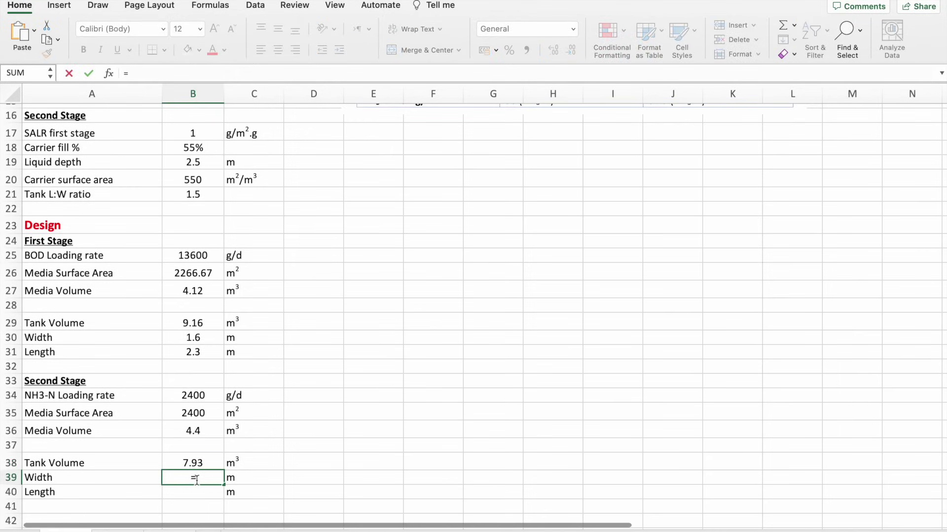
{"action": "type", "text": "("}
Enter the second-stage Width formula =((B38/B19)/B21)^0.5 in B39
{"action": "left_click", "coordinate": [212, 463]}
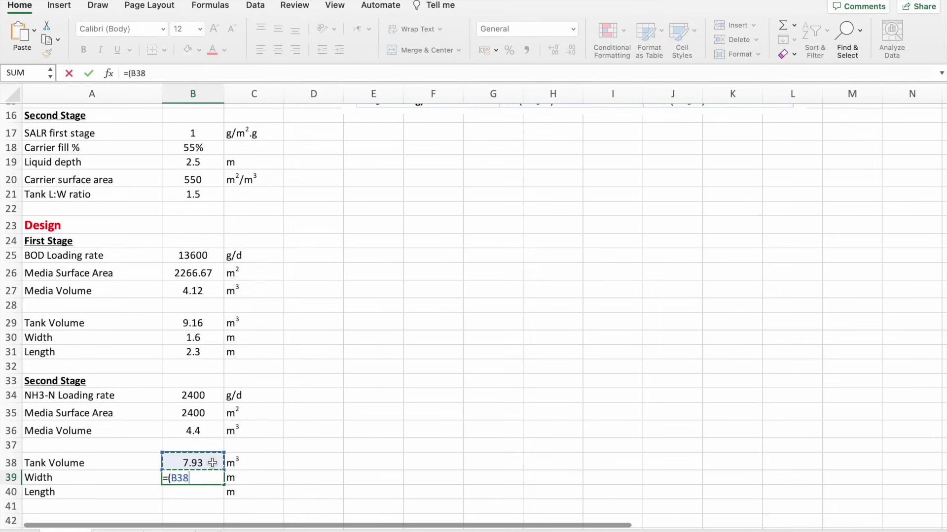
{"action": "type", "text": "/"}
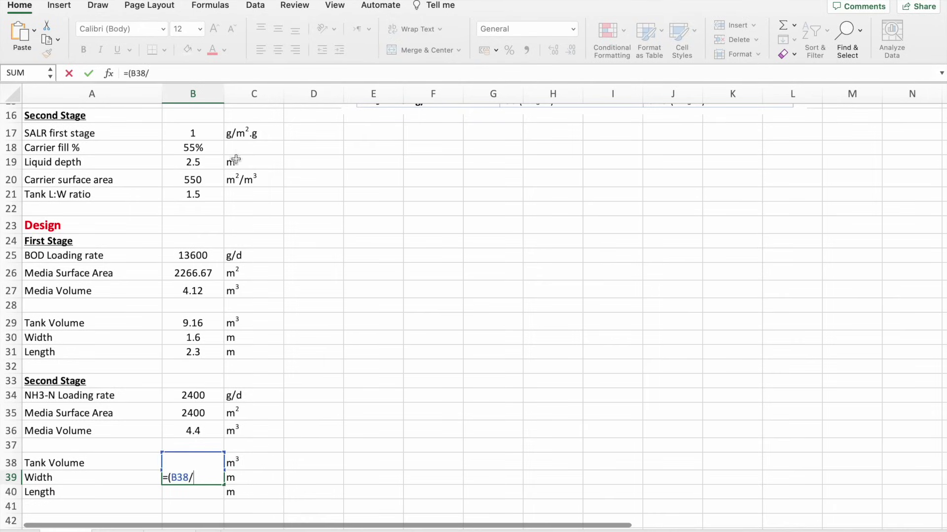
{"action": "left_click", "coordinate": [216, 162]}
{"action": "type", "text": ")/B21"}
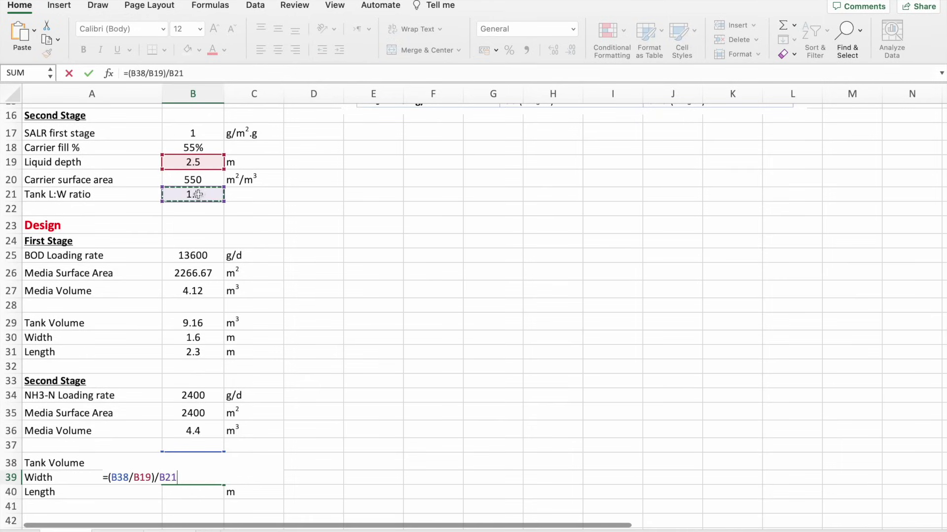
{"action": "left_click", "coordinate": [197, 195]}
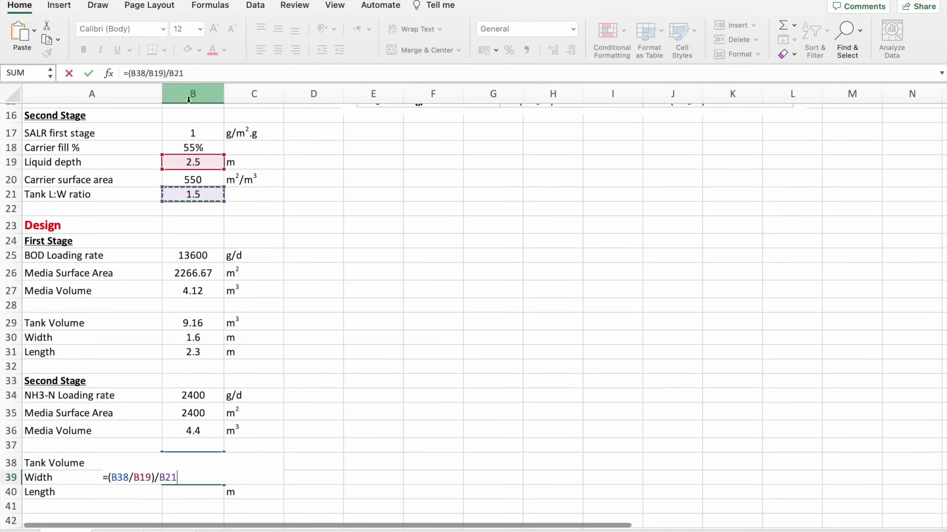
{"action": "left_click", "coordinate": [130, 72]}
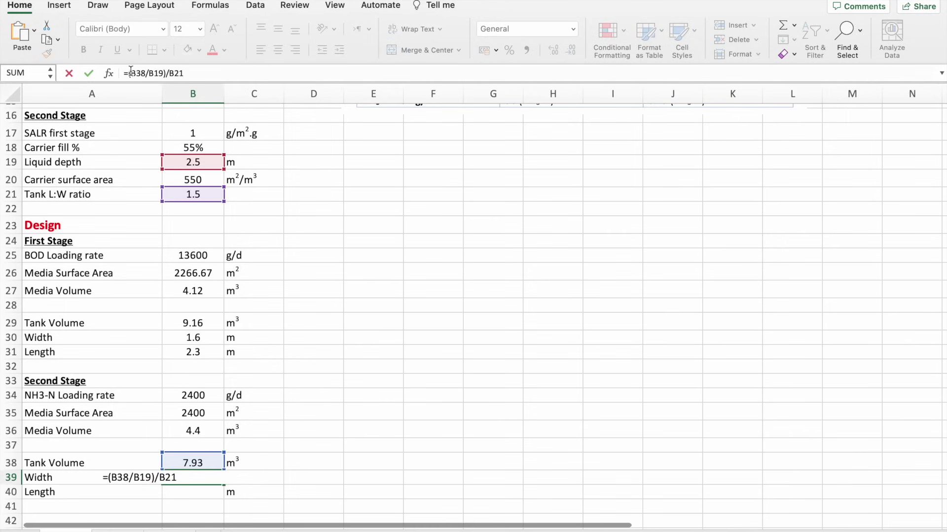
{"action": "type", "text": "("}
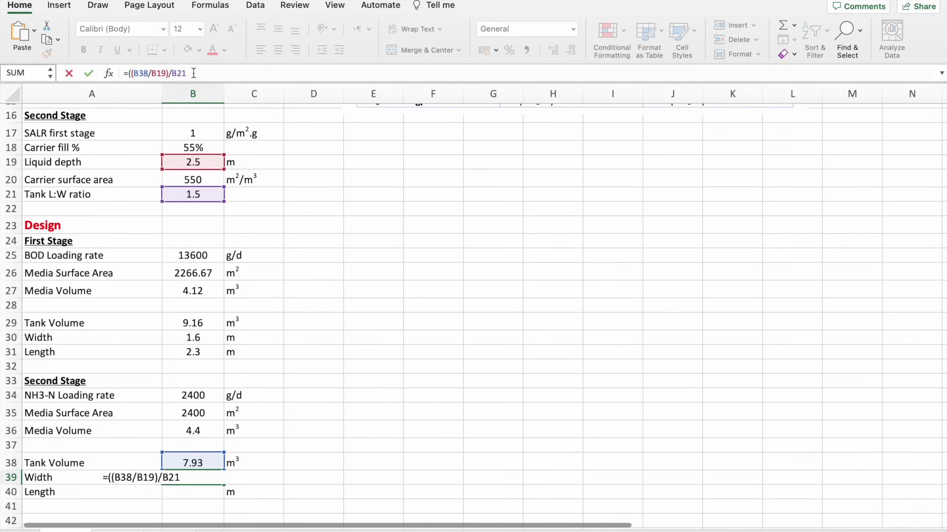
{"action": "type", "text": ")^0.5"}
{"action": "key", "text": "Return"}
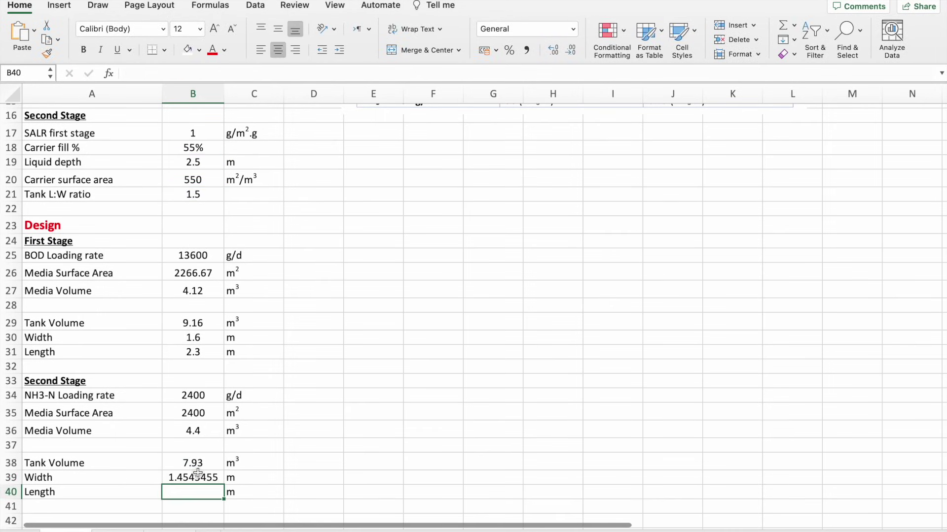
Round the displayed Width to one decimal, showing 1.5 m
{"action": "left_click", "coordinate": [198, 477]}
{"action": "left_click", "coordinate": [570, 50]}
{"action": "left_click", "coordinate": [570, 50]}
{"action": "left_click", "coordinate": [570, 50]}
{"action": "left_click", "coordinate": [570, 50]}
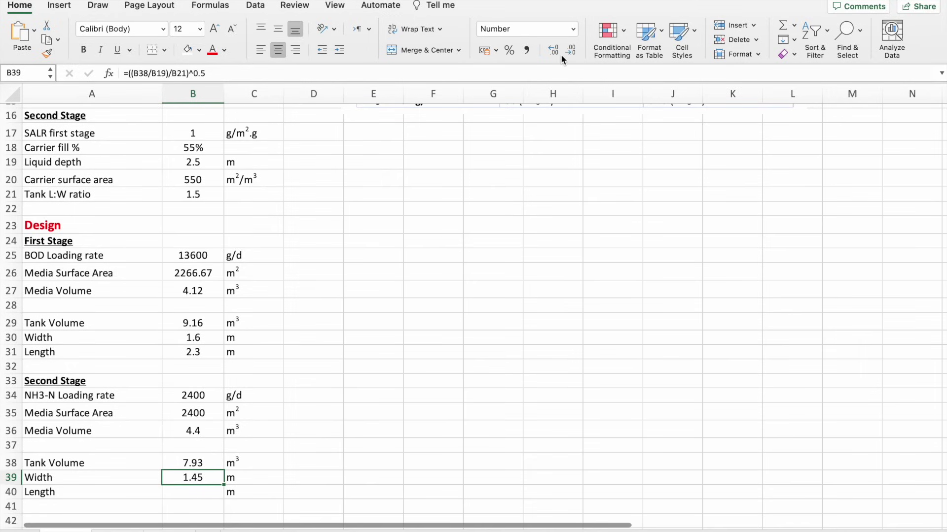
{"action": "left_click", "coordinate": [571, 52]}
{"action": "scroll", "coordinate": [444, 225], "scroll_direction": "down", "scroll_amount": 3}
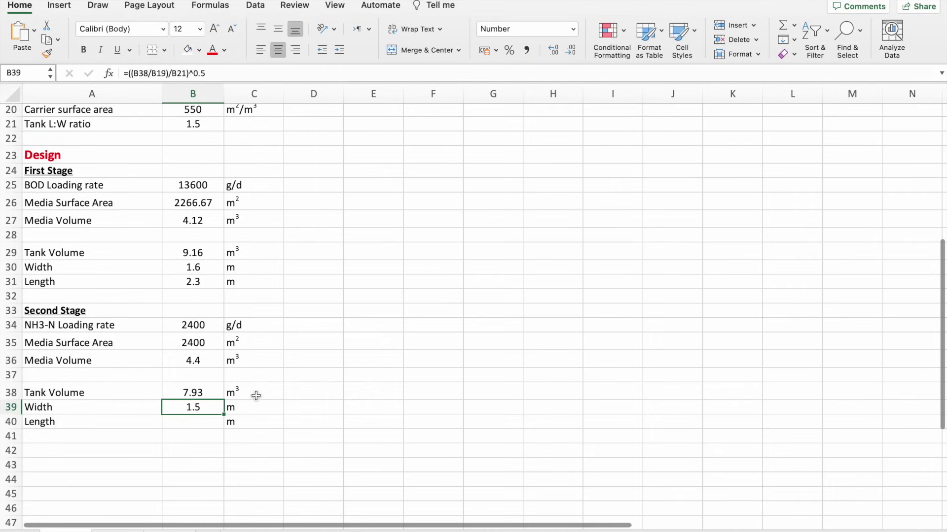
{"action": "left_click", "coordinate": [214, 422]}
{"action": "type", "text": "="}
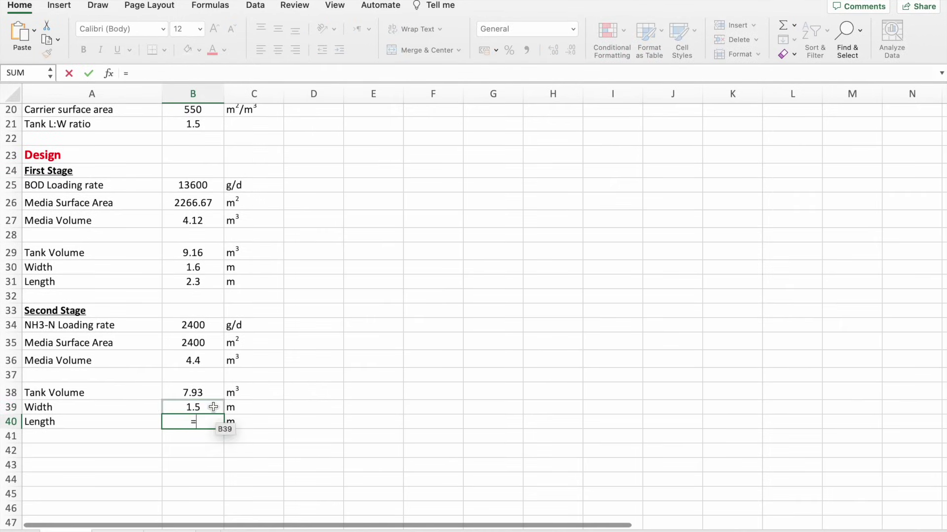
Enter Length =B39*B21 in B40 and display it to one decimal as 2.2 m
{"action": "left_click", "coordinate": [213, 408]}
{"action": "type", "text": "*"}
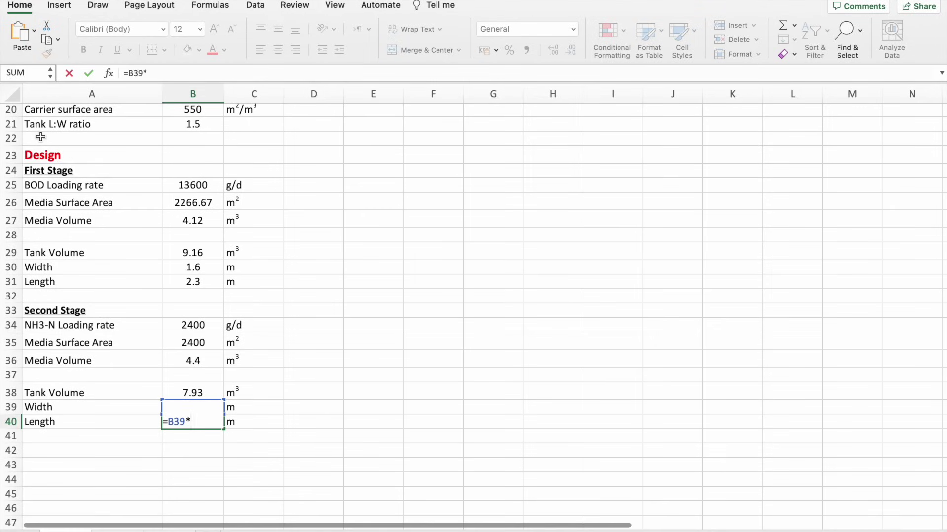
{"action": "left_click", "coordinate": [208, 124]}
{"action": "key", "text": "Return"}
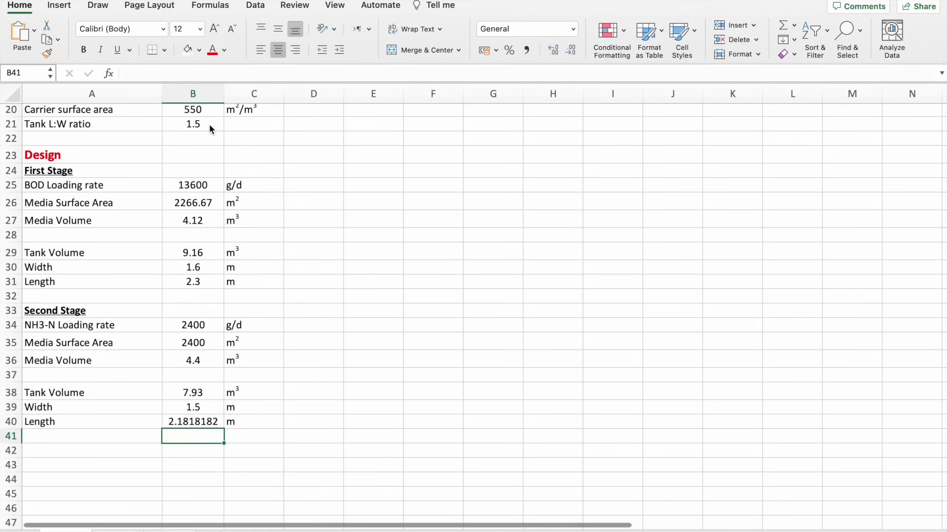
{"action": "key", "text": "Up"}
{"action": "left_click", "coordinate": [572, 50]}
{"action": "left_click", "coordinate": [572, 50]}
{"action": "left_click", "coordinate": [572, 50]}
{"action": "left_click", "coordinate": [572, 50]}
{"action": "left_click", "coordinate": [572, 50]}
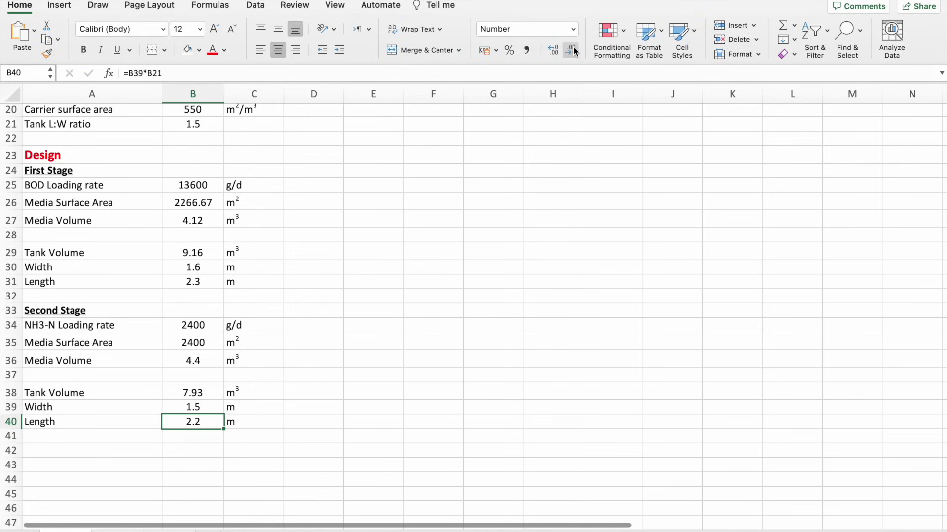